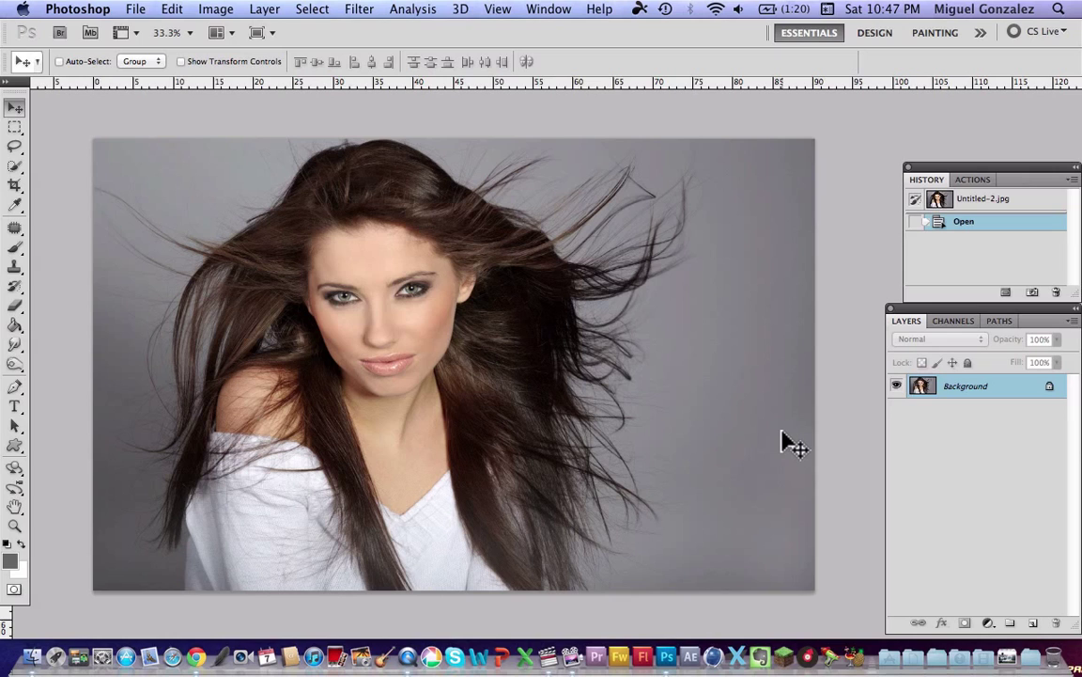
Convert the locked Background into an editable layer named Layer 0
{"action": "double_click", "coordinate": [978, 386]}
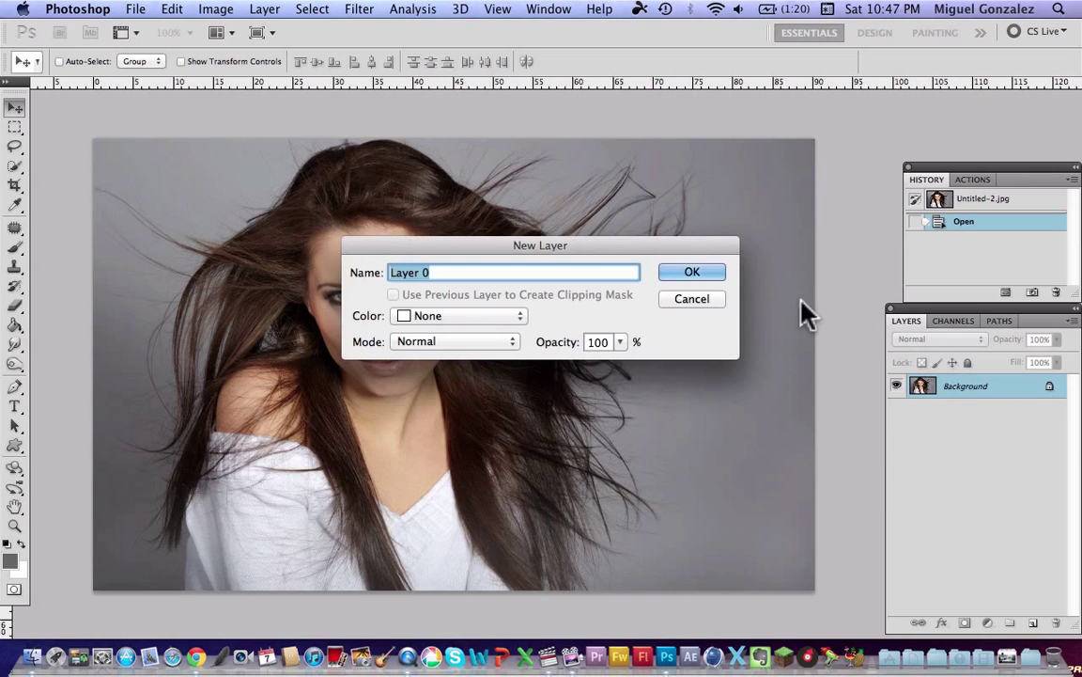
{"action": "left_click", "coordinate": [692, 273]}
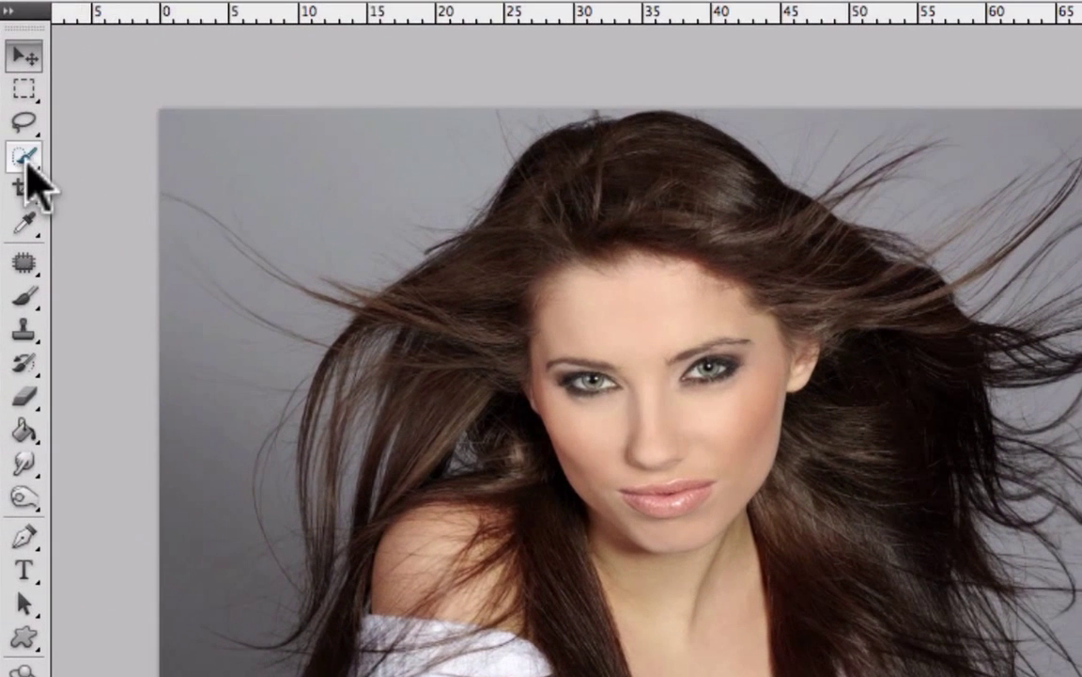
{"action": "mouse_move", "coordinate": [26, 162]}
{"action": "left_mouse_down"}
{"action": "mouse_move", "coordinate": [31, 177]}
{"action": "mouse_move", "coordinate": [71, 180]}
{"action": "mouse_move", "coordinate": [44, 152]}
{"action": "mouse_move", "coordinate": [21, 155]}
{"action": "left_mouse_up"}
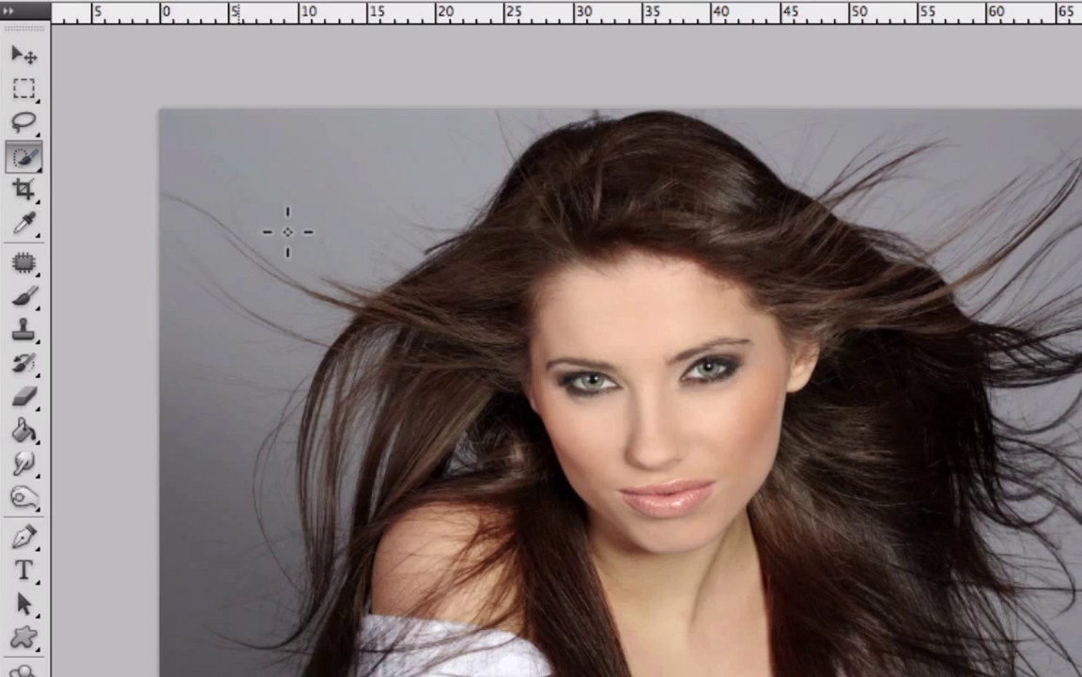
Quick-select the woman's face, neck, shoulder, shirt and right-side hair
{"action": "mouse_move", "coordinate": [630, 263]}
{"action": "left_mouse_down"}
{"action": "mouse_move", "coordinate": [617, 398]}
{"action": "mouse_move", "coordinate": [575, 551]}
{"action": "mouse_move", "coordinate": [513, 602]}
{"action": "left_mouse_up"}
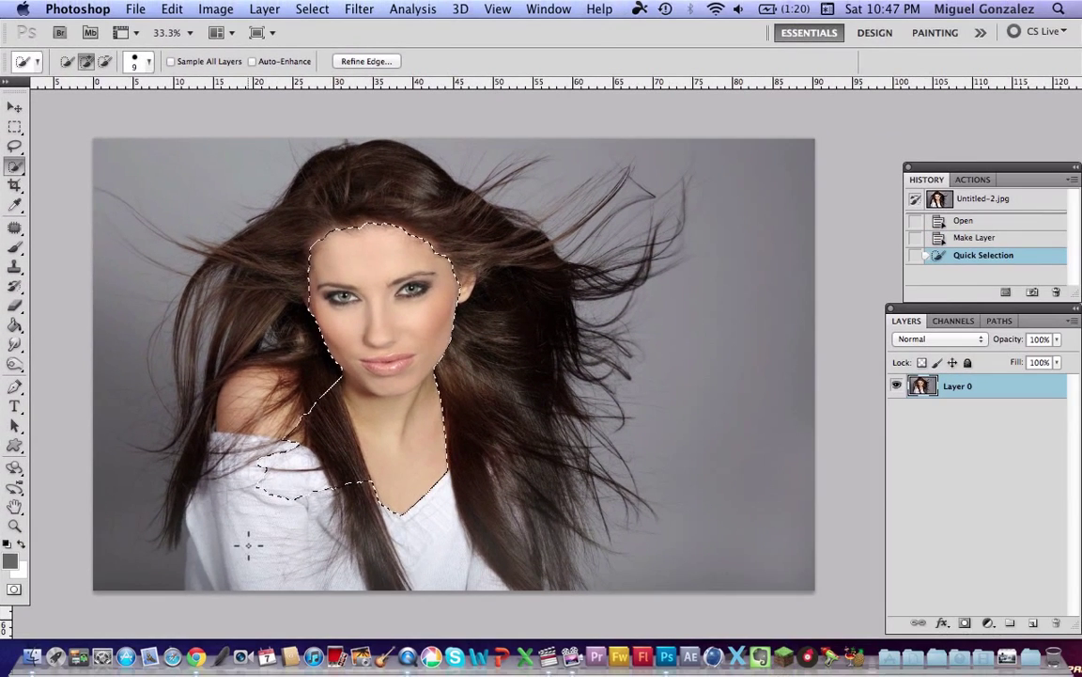
{"action": "mouse_move", "coordinate": [347, 442]}
{"action": "left_mouse_down"}
{"action": "mouse_move", "coordinate": [272, 474]}
{"action": "mouse_move", "coordinate": [230, 390]}
{"action": "mouse_move", "coordinate": [199, 409]}
{"action": "mouse_move", "coordinate": [212, 452]}
{"action": "mouse_move", "coordinate": [198, 413]}
{"action": "mouse_move", "coordinate": [259, 252]}
{"action": "mouse_move", "coordinate": [262, 183]}
{"action": "mouse_move", "coordinate": [357, 128]}
{"action": "mouse_move", "coordinate": [328, 151]}
{"action": "left_mouse_up"}
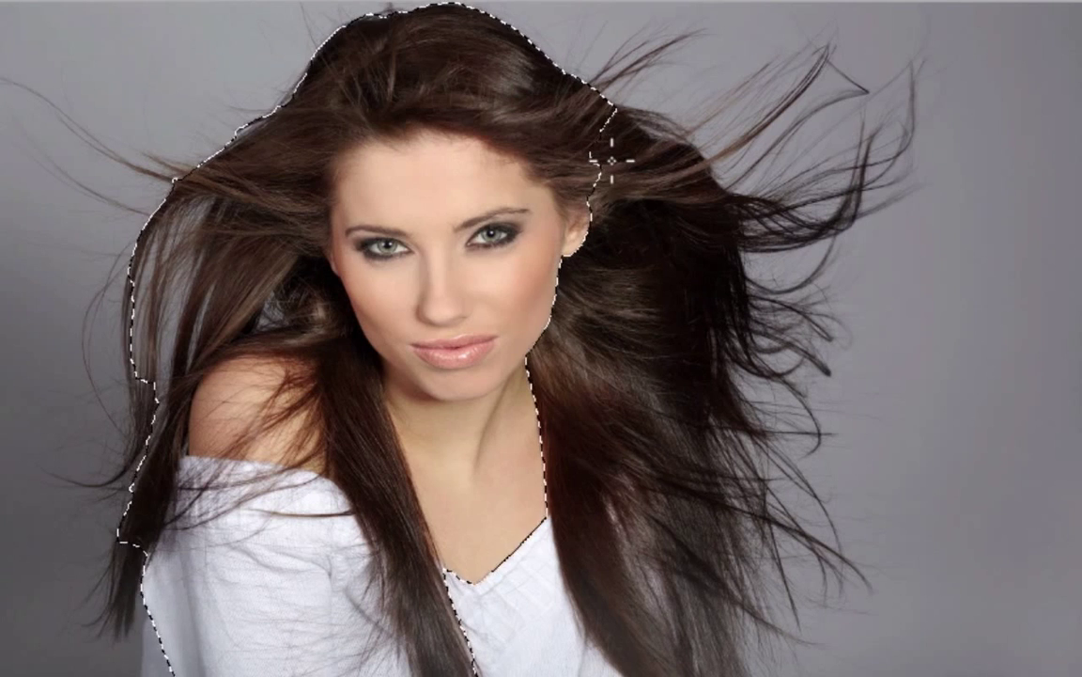
{"action": "mouse_move", "coordinate": [592, 158]}
{"action": "left_mouse_down"}
{"action": "mouse_move", "coordinate": [636, 192]}
{"action": "mouse_move", "coordinate": [633, 382]}
{"action": "mouse_move", "coordinate": [620, 425]}
{"action": "mouse_move", "coordinate": [563, 475]}
{"action": "mouse_move", "coordinate": [578, 540]}
{"action": "mouse_move", "coordinate": [683, 574]}
{"action": "left_mouse_up"}
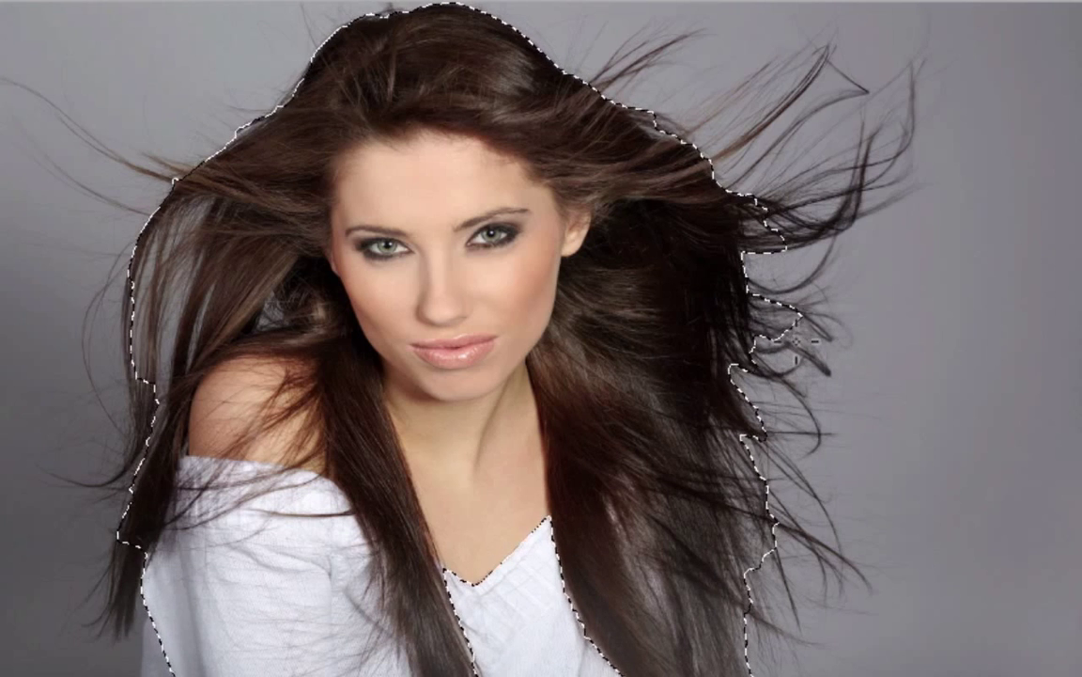
{"action": "left_click", "coordinate": [805, 348]}
{"action": "left_click_drag", "start_coordinate": [804, 348], "coordinate": [820, 366]}
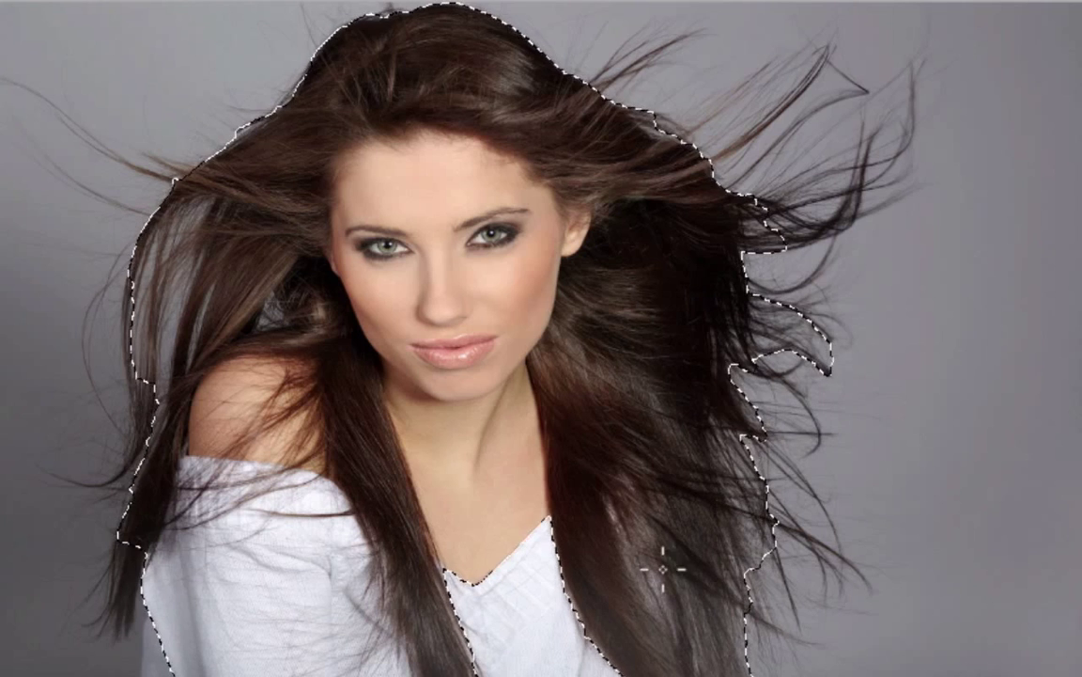
{"action": "left_click_drag", "start_coordinate": [558, 564], "coordinate": [536, 655]}
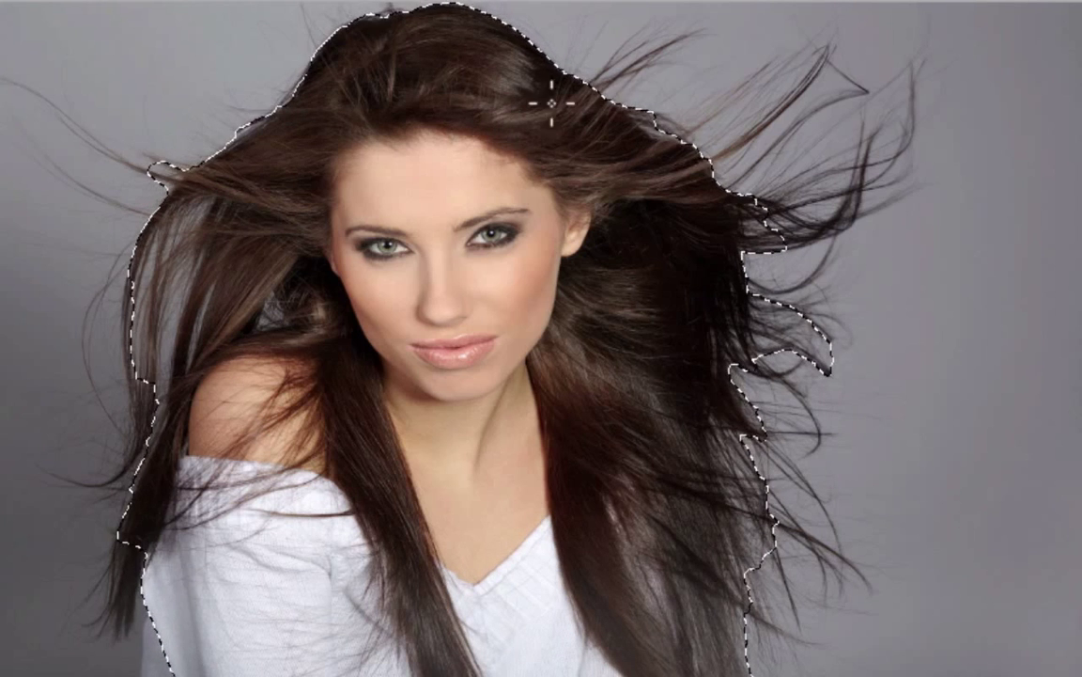
Add the top hair strands to the selection and subtract the gray strip above the head
{"action": "mouse_move", "coordinate": [653, 52]}
{"action": "left_mouse_down"}
{"action": "mouse_move", "coordinate": [704, 143]}
{"action": "mouse_move", "coordinate": [688, 189]}
{"action": "mouse_move", "coordinate": [776, 50]}
{"action": "left_mouse_up"}
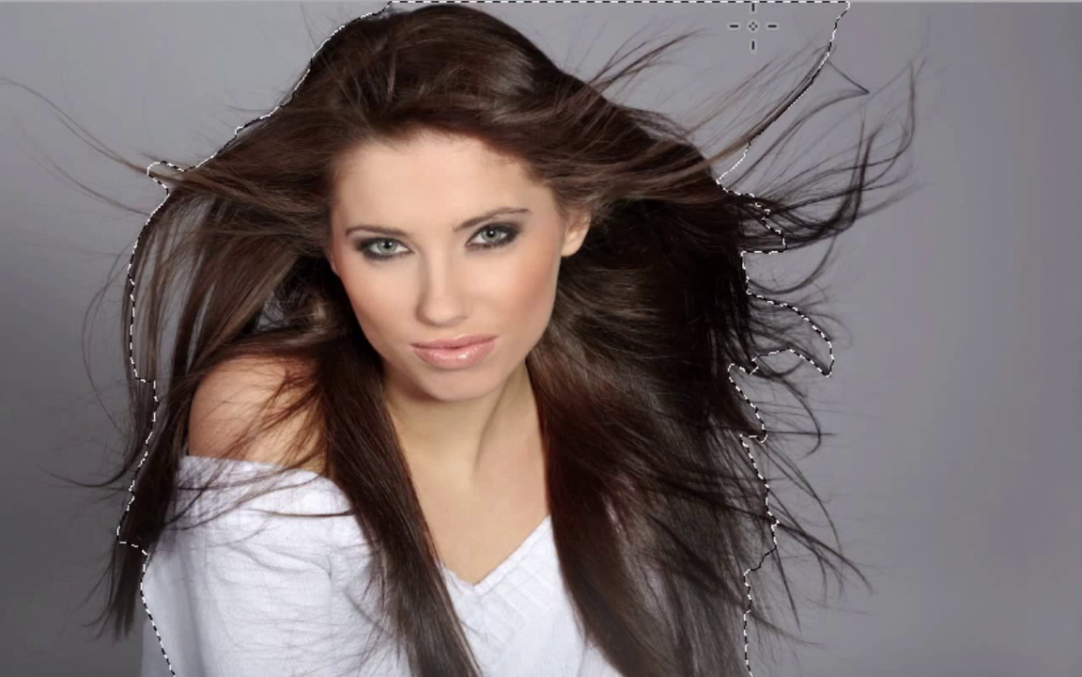
{"action": "mouse_move", "coordinate": [753, 26]}
{"action": "left_mouse_down"}
{"action": "mouse_move", "coordinate": [658, 32]}
{"action": "mouse_move", "coordinate": [587, 111]}
{"action": "mouse_move", "coordinate": [620, 111]}
{"action": "left_mouse_up"}
{"action": "left_click_drag", "start_coordinate": [658, 28], "coordinate": [594, 11]}
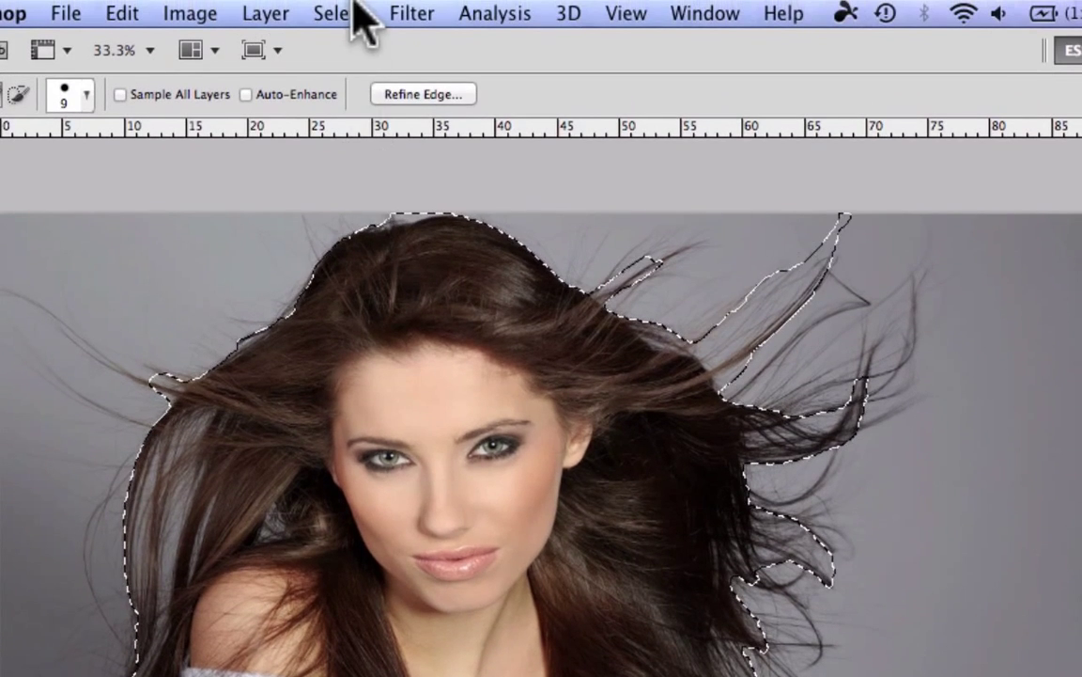
Open Select > Refine Edge and set the preview view to On White
{"action": "left_click", "coordinate": [343, 12]}
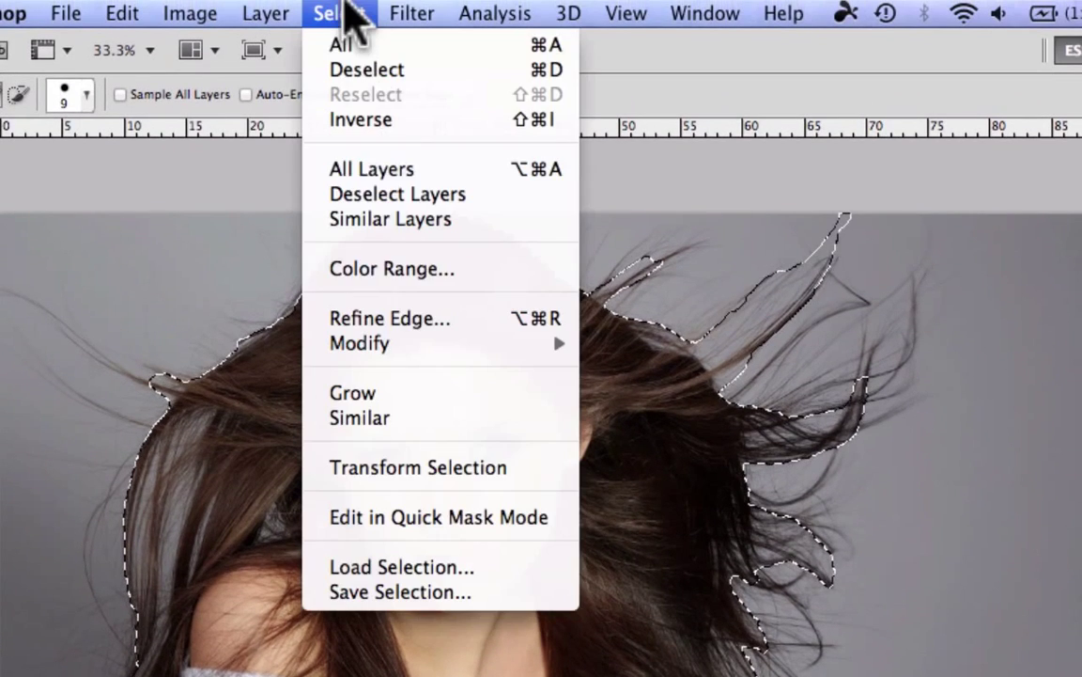
{"action": "left_click", "coordinate": [395, 316]}
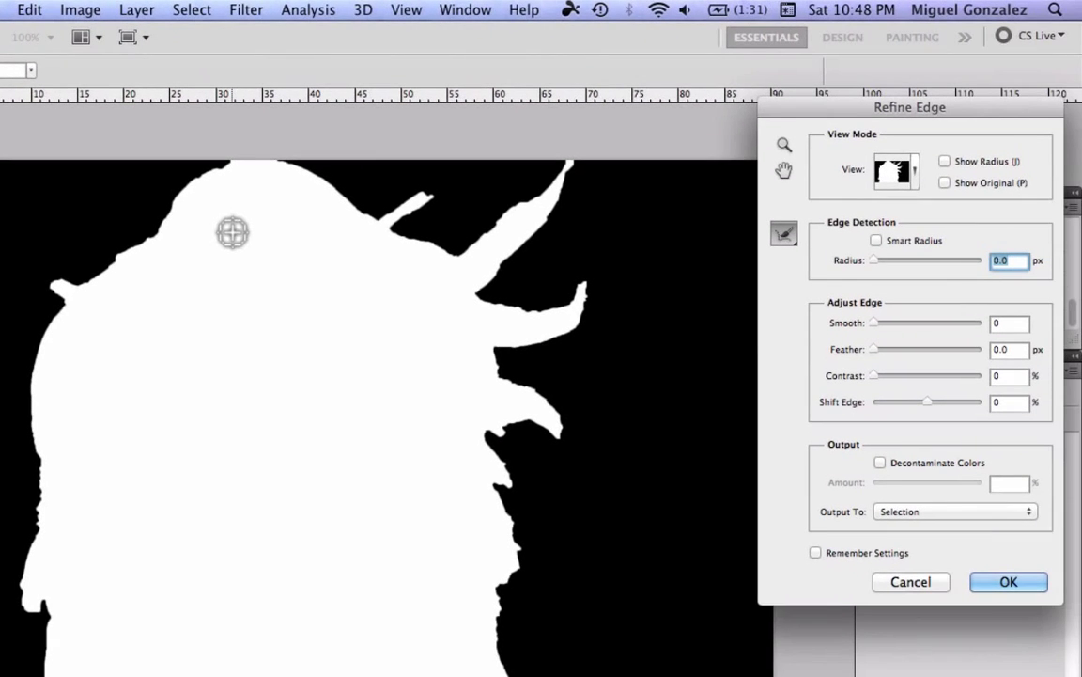
{"action": "left_click", "coordinate": [908, 175]}
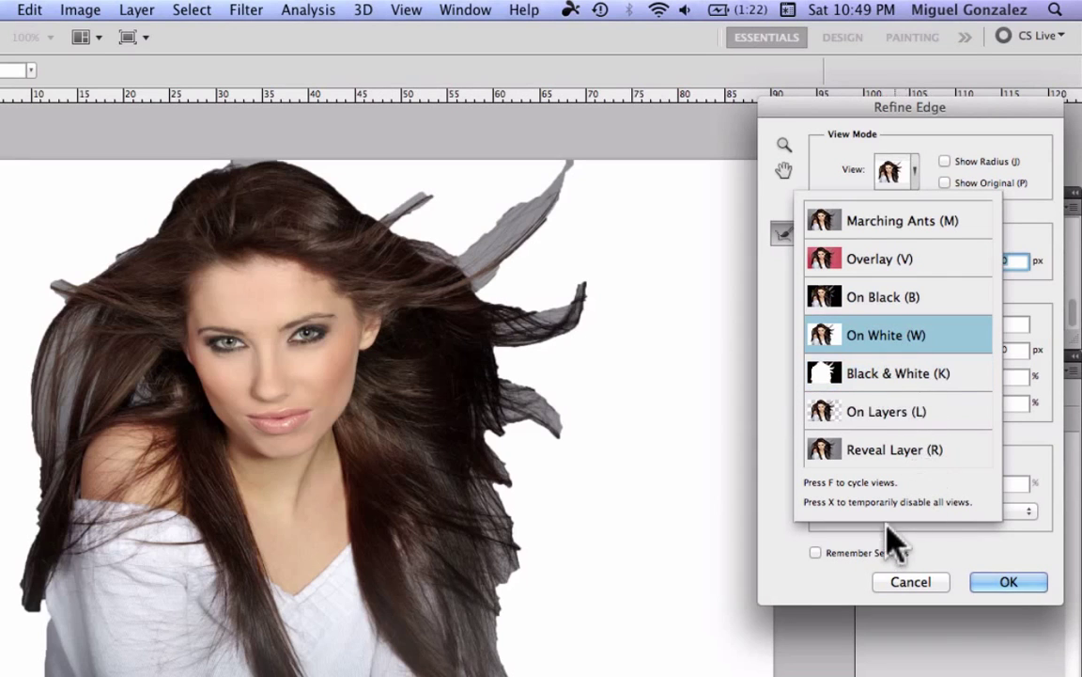
{"action": "left_click", "coordinate": [880, 554]}
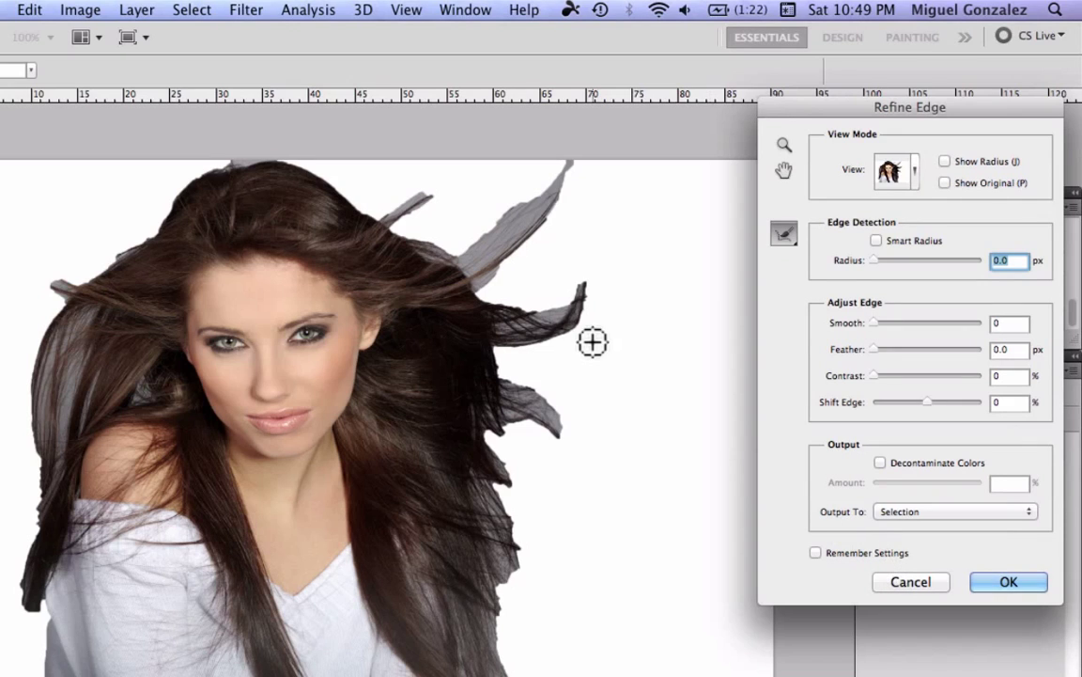
Turn on Smart Radius at 250 px and Decontaminate Colors at 100% in Refine Edge
{"action": "left_click", "coordinate": [877, 241]}
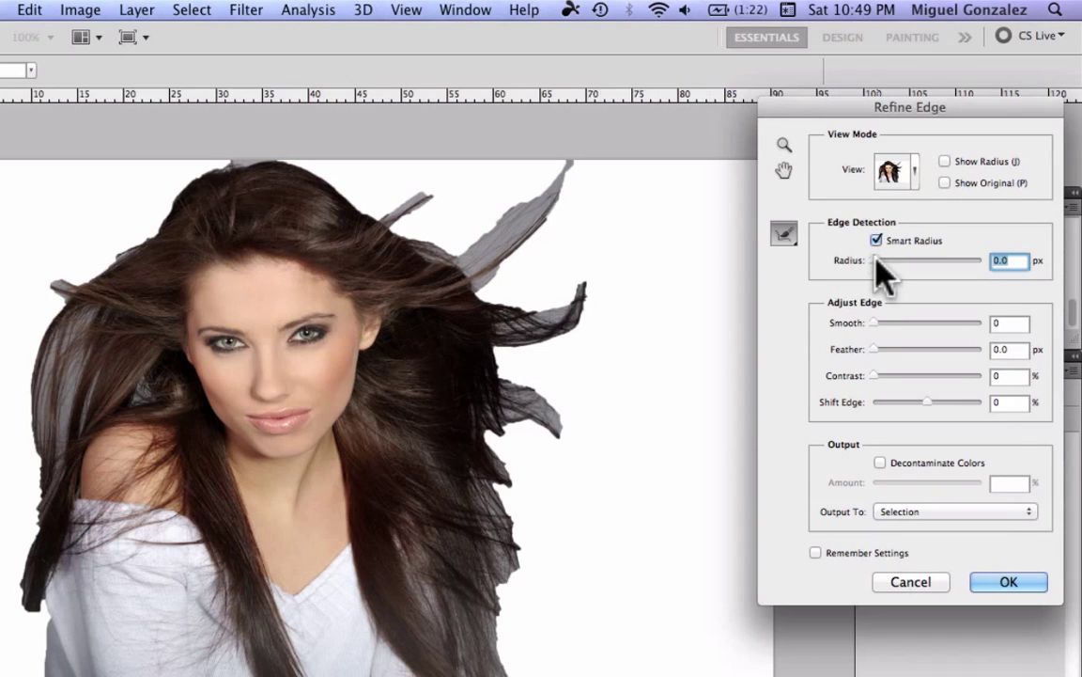
{"action": "left_click_drag", "start_coordinate": [877, 258], "coordinate": [1001, 255]}
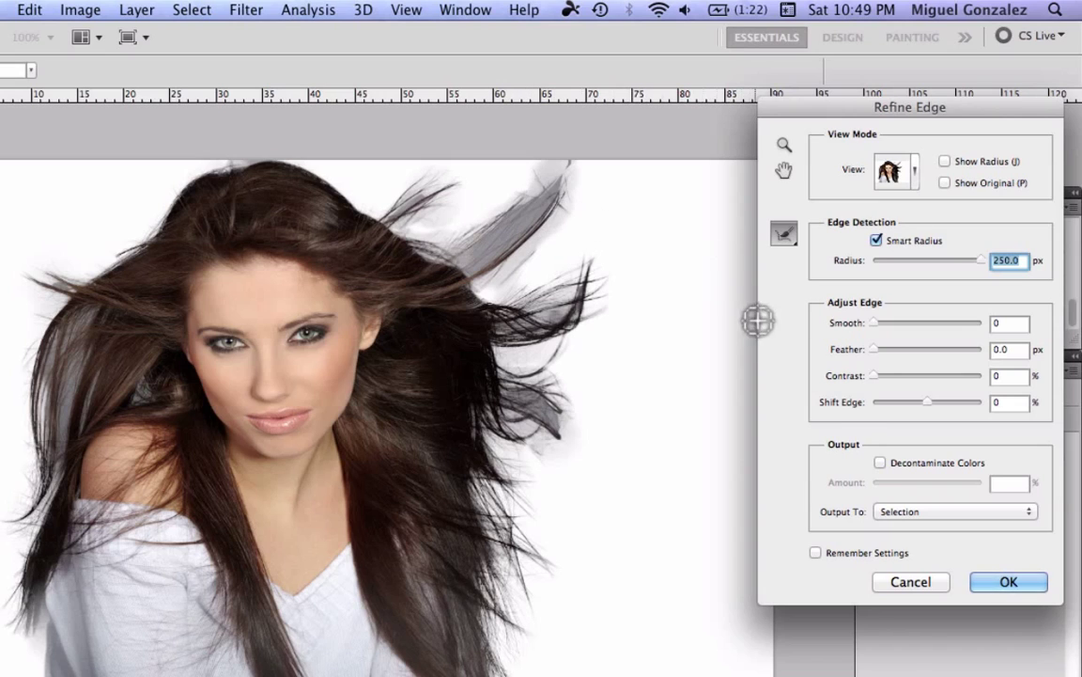
{"action": "left_click", "coordinate": [880, 462]}
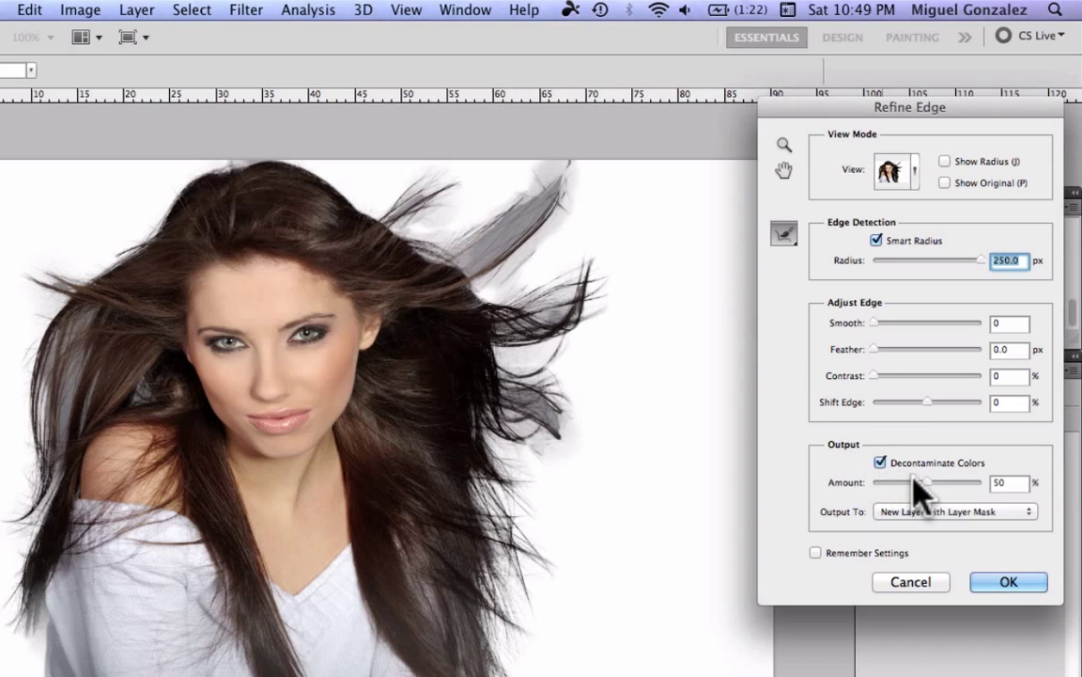
{"action": "left_click_drag", "start_coordinate": [929, 482], "coordinate": [998, 482]}
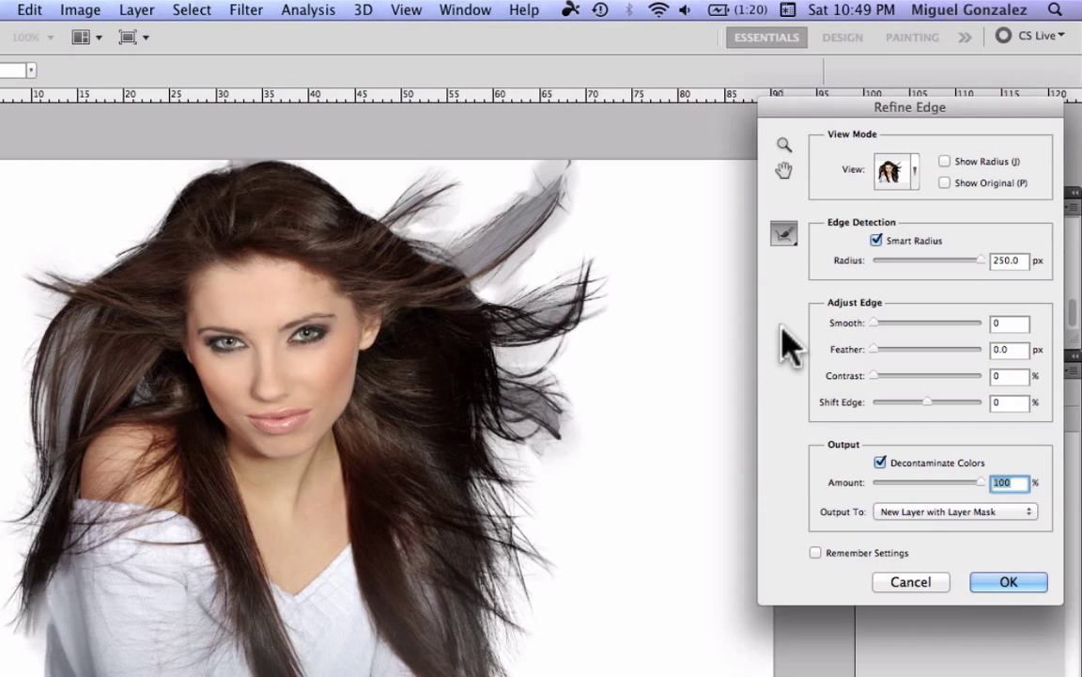
{"action": "left_click", "coordinate": [785, 233]}
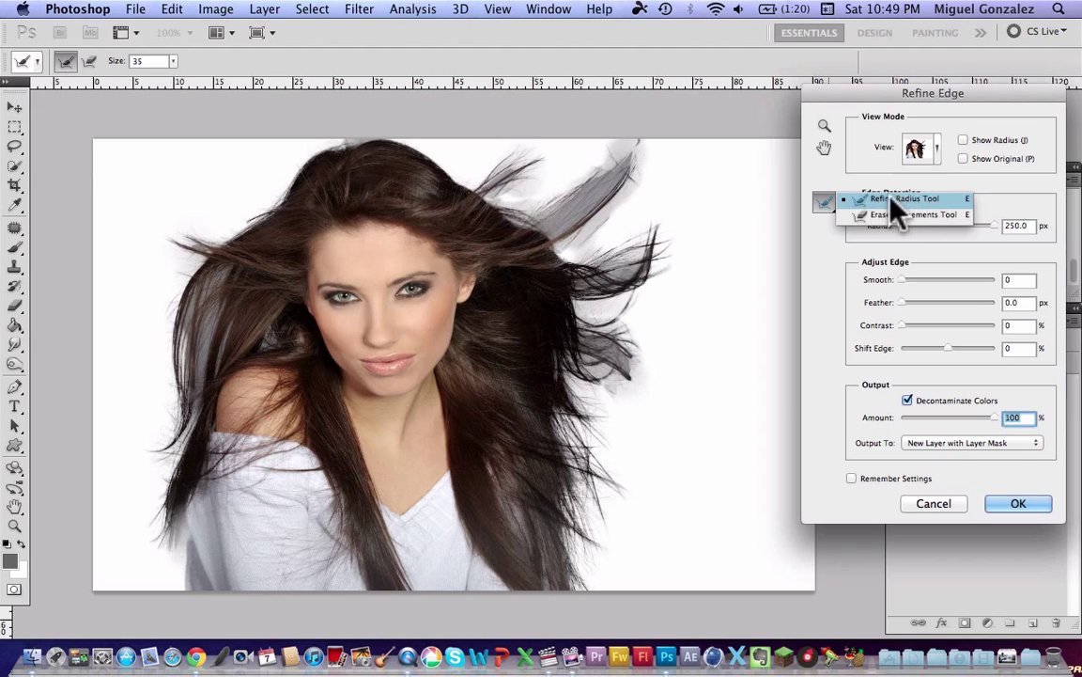
Pick the Refine Radius Tool, size it to 85, and paint down the left hair
{"action": "left_click", "coordinate": [860, 199]}
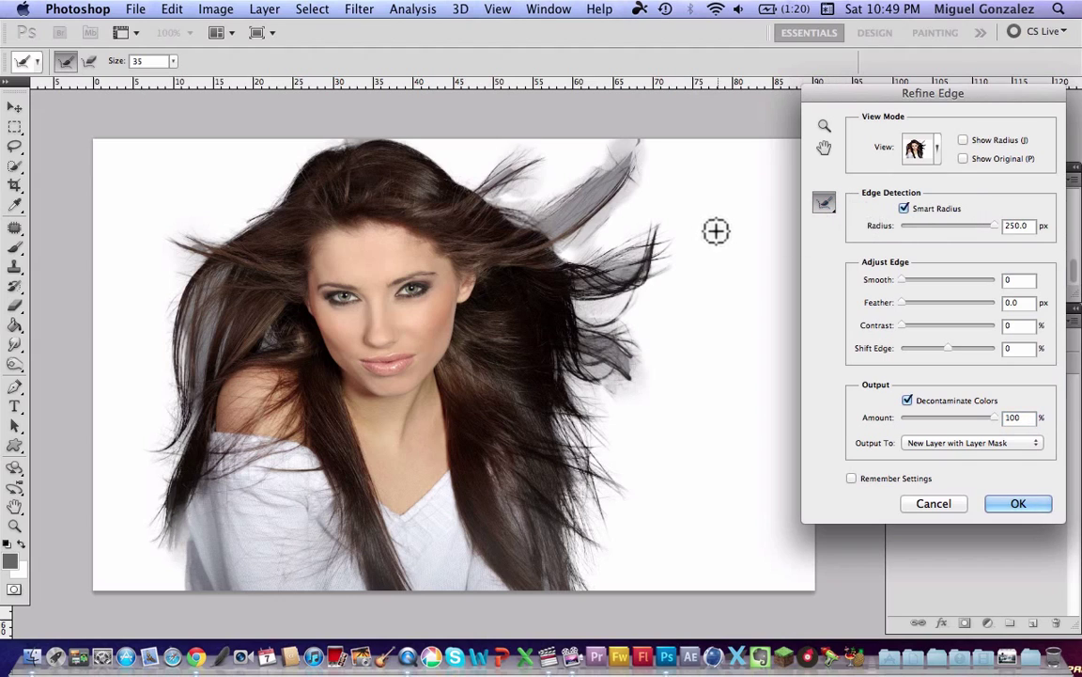
{"action": "left_click_drag", "start_coordinate": [170, 64], "coordinate": [198, 90]}
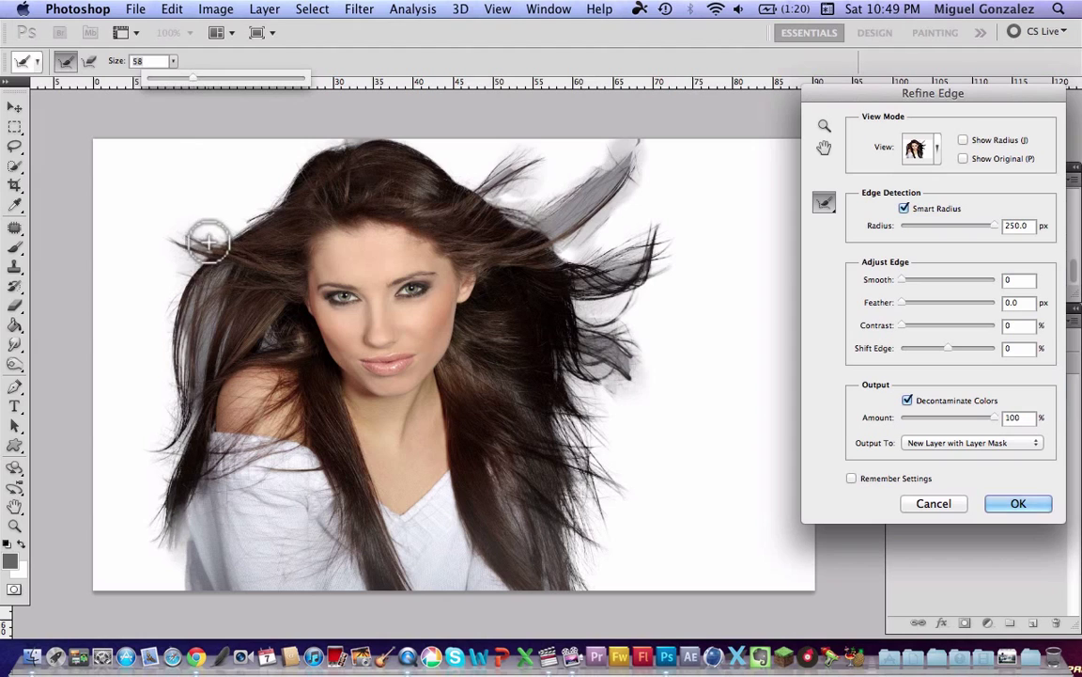
{"action": "left_click_drag", "start_coordinate": [208, 236], "coordinate": [188, 383]}
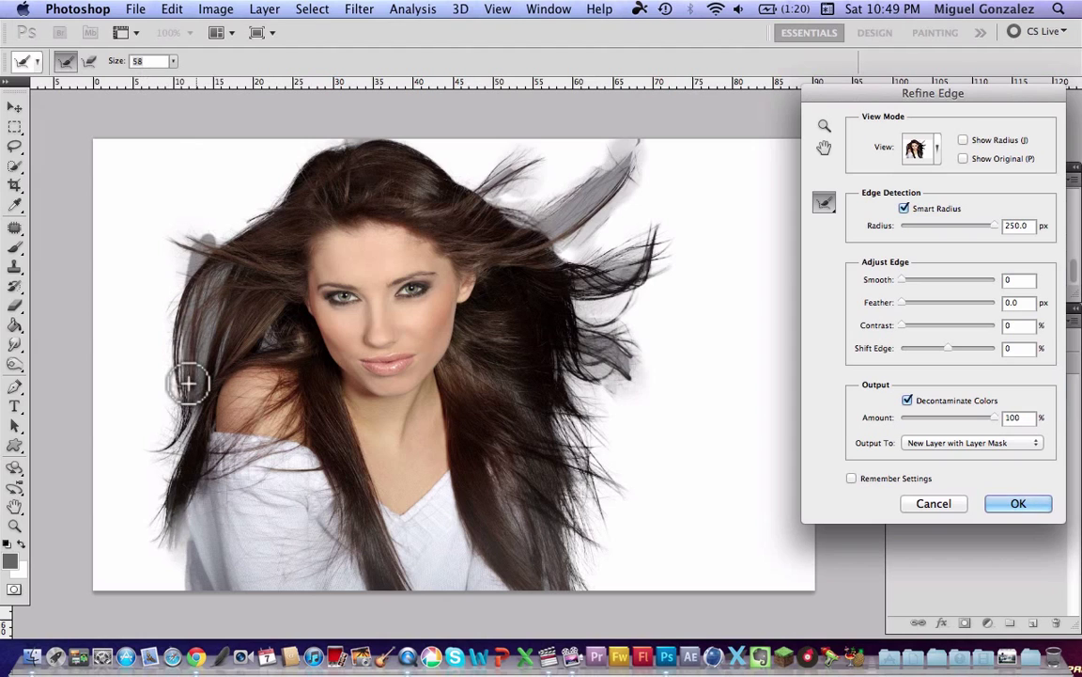
{"action": "left_click", "coordinate": [173, 61]}
{"action": "left_click_drag", "start_coordinate": [183, 89], "coordinate": [200, 88]}
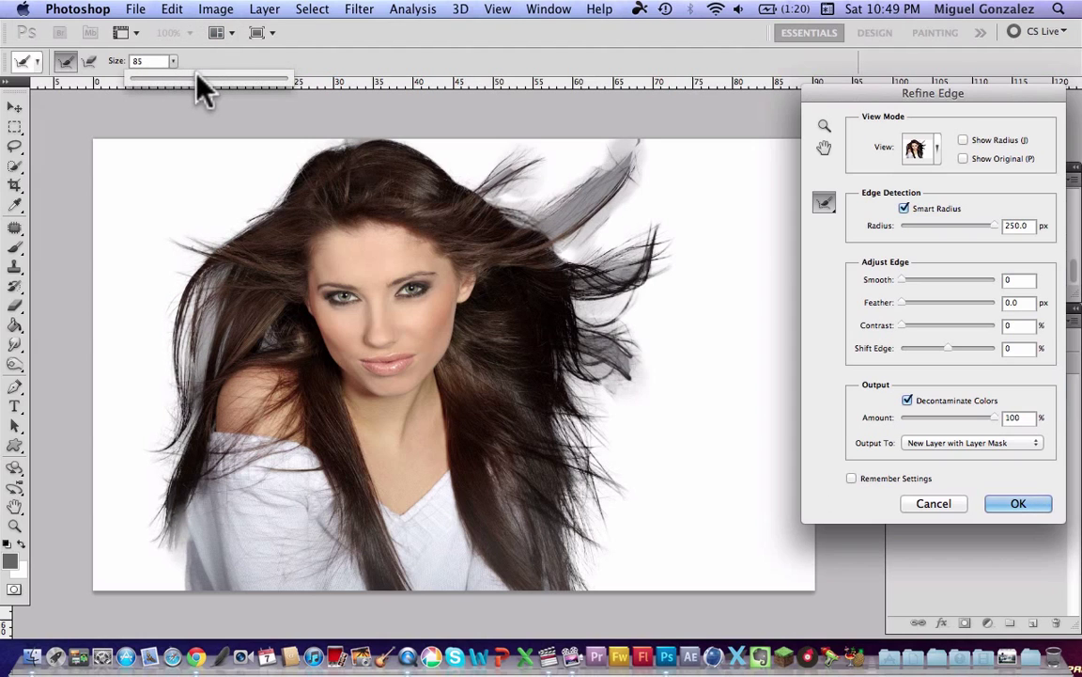
{"action": "left_click", "coordinate": [203, 250]}
Paint refine-radius strokes over the top, right and lower hair edges
{"action": "mouse_move", "coordinate": [182, 371]}
{"action": "left_mouse_down"}
{"action": "mouse_move", "coordinate": [165, 546]}
{"action": "mouse_move", "coordinate": [170, 462]}
{"action": "mouse_move", "coordinate": [170, 531]}
{"action": "left_mouse_up"}
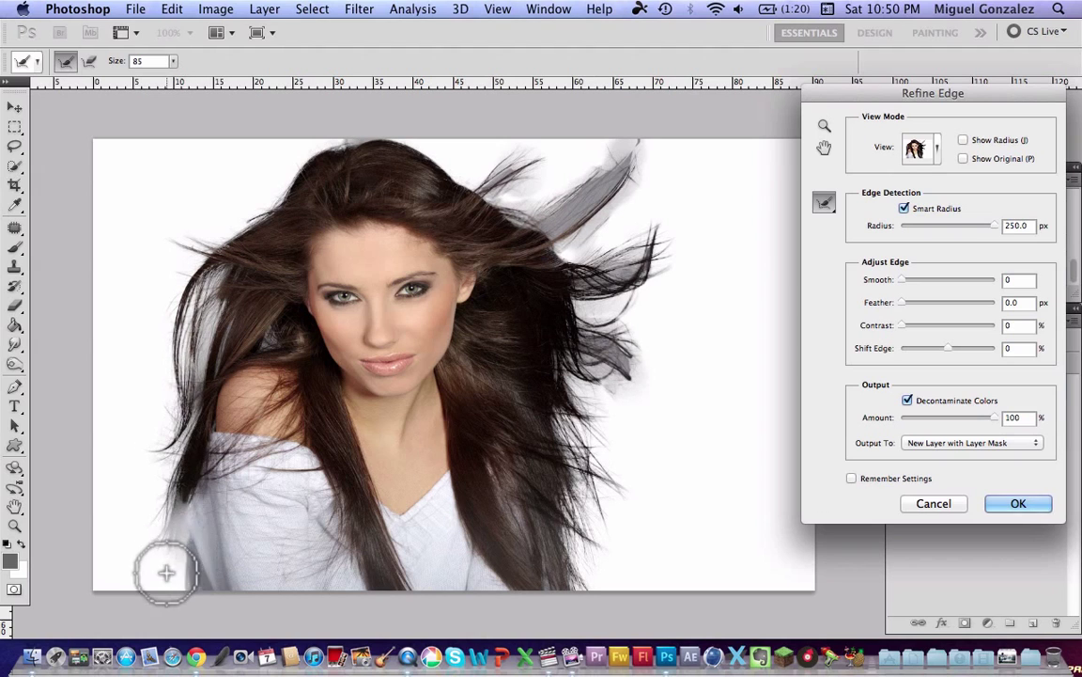
{"action": "mouse_move", "coordinate": [237, 214]}
{"action": "left_mouse_down"}
{"action": "mouse_move", "coordinate": [222, 274]}
{"action": "mouse_move", "coordinate": [258, 259]}
{"action": "mouse_move", "coordinate": [272, 331]}
{"action": "mouse_move", "coordinate": [259, 321]}
{"action": "left_mouse_up"}
{"action": "mouse_move", "coordinate": [451, 184]}
{"action": "left_mouse_down"}
{"action": "mouse_move", "coordinate": [489, 165]}
{"action": "mouse_move", "coordinate": [466, 188]}
{"action": "mouse_move", "coordinate": [503, 169]}
{"action": "mouse_move", "coordinate": [526, 173]}
{"action": "mouse_move", "coordinate": [526, 234]}
{"action": "mouse_move", "coordinate": [609, 218]}
{"action": "mouse_move", "coordinate": [526, 151]}
{"action": "mouse_move", "coordinate": [633, 140]}
{"action": "mouse_move", "coordinate": [592, 113]}
{"action": "left_mouse_up"}
{"action": "mouse_move", "coordinate": [192, 526]}
{"action": "left_mouse_down"}
{"action": "mouse_move", "coordinate": [169, 503]}
{"action": "mouse_move", "coordinate": [160, 527]}
{"action": "mouse_move", "coordinate": [210, 512]}
{"action": "left_mouse_up"}
{"action": "mouse_move", "coordinate": [639, 376]}
{"action": "left_mouse_down"}
{"action": "mouse_move", "coordinate": [587, 319]}
{"action": "mouse_move", "coordinate": [564, 376]}
{"action": "left_mouse_up"}
{"action": "left_click_drag", "start_coordinate": [522, 413], "coordinate": [575, 582]}
{"action": "mouse_move", "coordinate": [610, 181]}
{"action": "left_mouse_down"}
{"action": "mouse_move", "coordinate": [592, 188]}
{"action": "mouse_move", "coordinate": [573, 174]}
{"action": "mouse_move", "coordinate": [612, 233]}
{"action": "mouse_move", "coordinate": [562, 226]}
{"action": "left_mouse_up"}
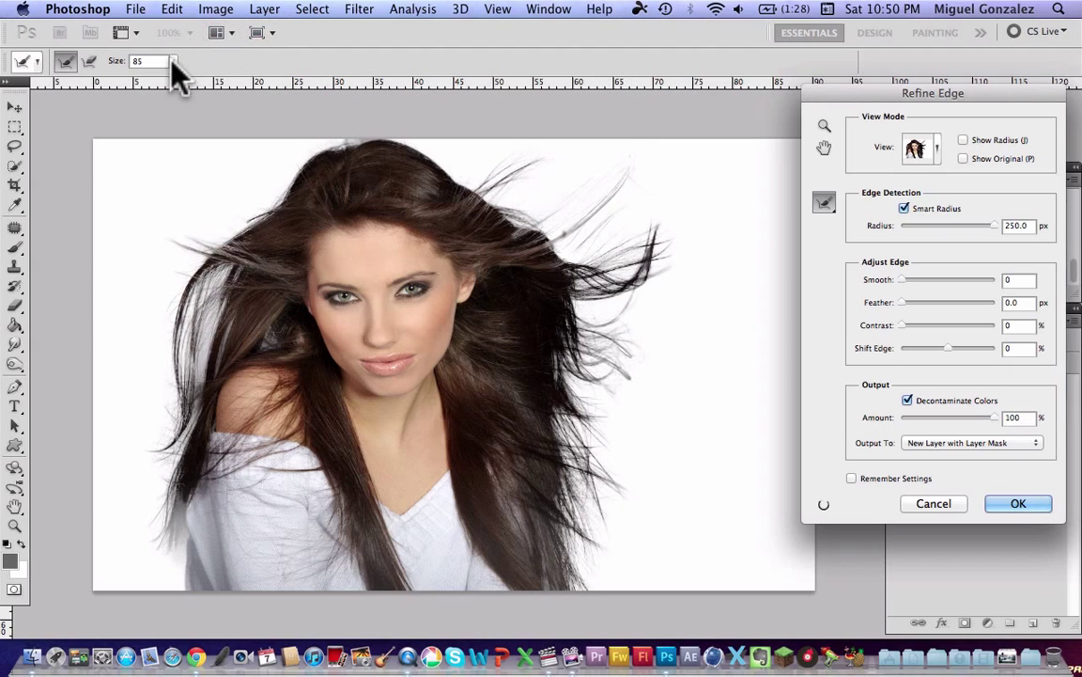
Enlarge the refine brush to 138 px and repaint both sides of the hair
{"action": "mouse_move", "coordinate": [173, 60]}
{"action": "left_mouse_down"}
{"action": "mouse_move", "coordinate": [188, 80]}
{"action": "mouse_move", "coordinate": [211, 79]}
{"action": "left_mouse_up"}
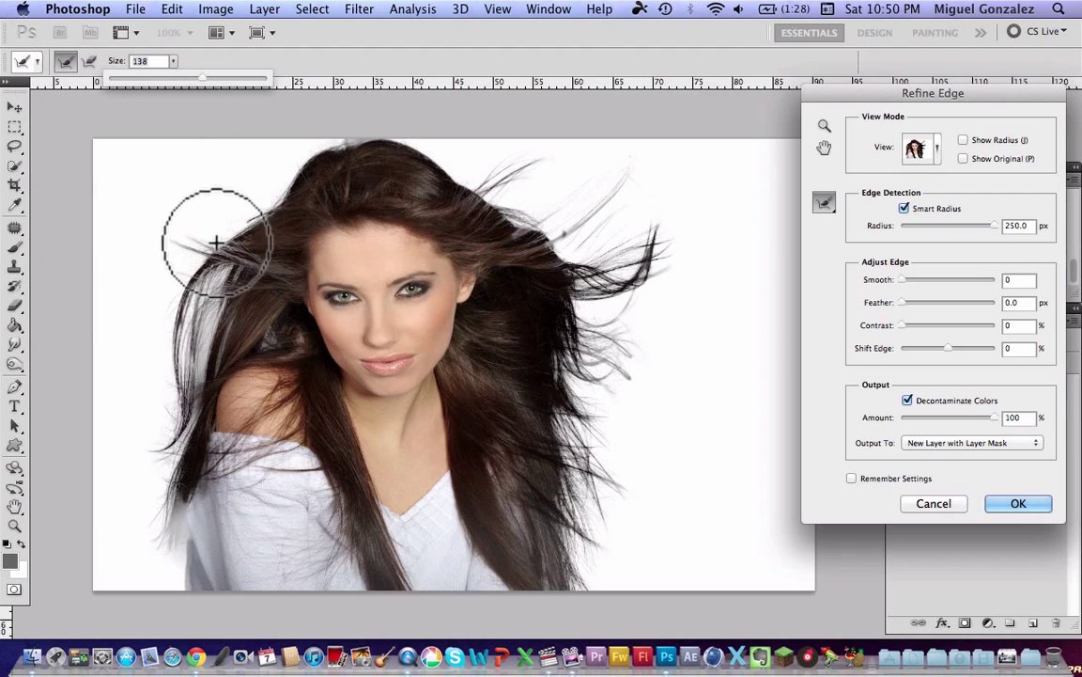
{"action": "left_click_drag", "start_coordinate": [182, 234], "coordinate": [217, 226]}
{"action": "mouse_move", "coordinate": [481, 183]}
{"action": "left_mouse_down"}
{"action": "mouse_move", "coordinate": [613, 301]}
{"action": "mouse_move", "coordinate": [598, 242]}
{"action": "mouse_move", "coordinate": [668, 411]}
{"action": "mouse_move", "coordinate": [587, 507]}
{"action": "mouse_move", "coordinate": [577, 580]}
{"action": "mouse_move", "coordinate": [617, 414]}
{"action": "left_mouse_up"}
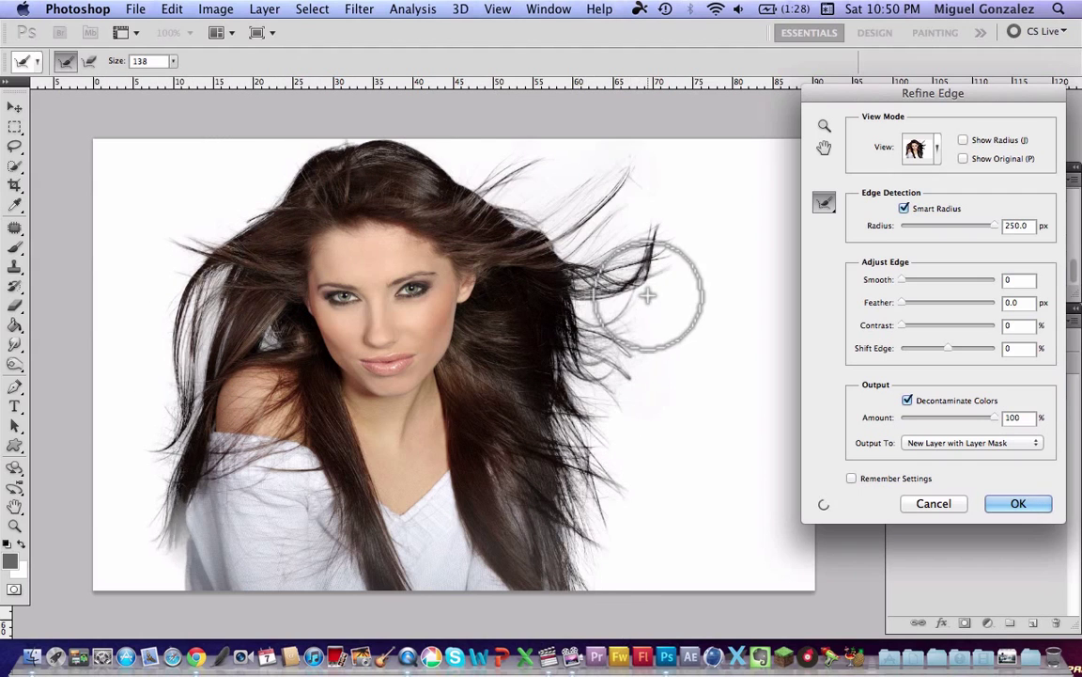
{"action": "mouse_move", "coordinate": [178, 266]}
{"action": "left_mouse_down"}
{"action": "mouse_move", "coordinate": [173, 406]}
{"action": "mouse_move", "coordinate": [198, 221]}
{"action": "mouse_move", "coordinate": [206, 253]}
{"action": "mouse_move", "coordinate": [204, 223]}
{"action": "mouse_move", "coordinate": [261, 220]}
{"action": "mouse_move", "coordinate": [246, 246]}
{"action": "left_mouse_up"}
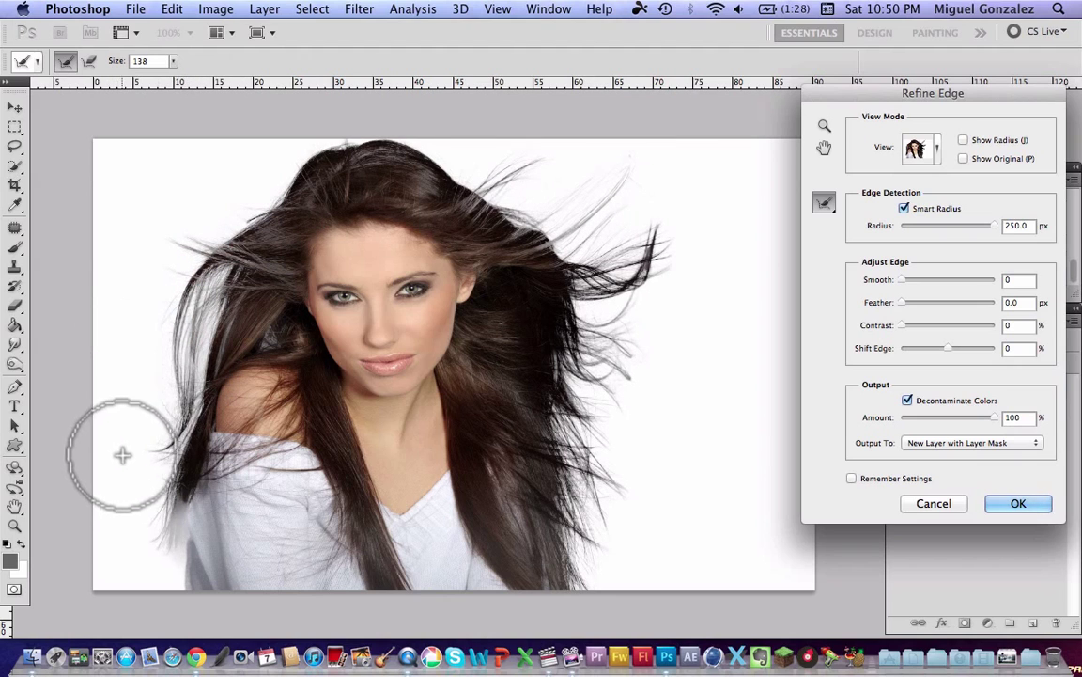
{"action": "mouse_move", "coordinate": [145, 563]}
{"action": "left_mouse_down"}
{"action": "mouse_move", "coordinate": [164, 565]}
{"action": "mouse_move", "coordinate": [171, 531]}
{"action": "left_mouse_up"}
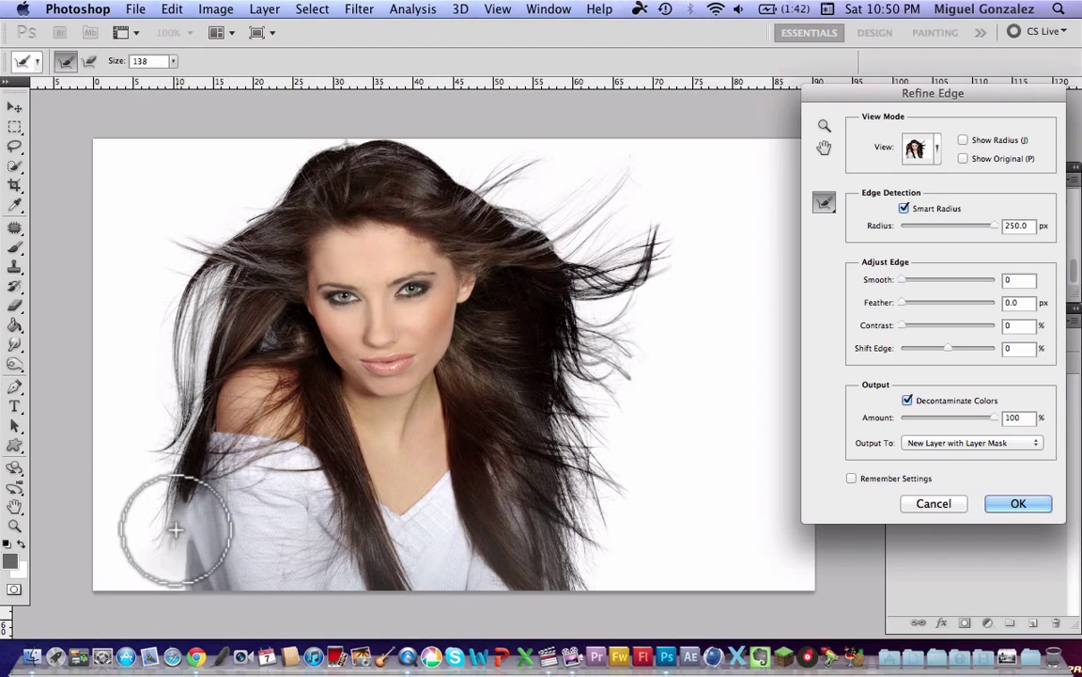
{"action": "mouse_move", "coordinate": [186, 508]}
{"action": "left_mouse_down"}
{"action": "mouse_move", "coordinate": [174, 502]}
{"action": "mouse_move", "coordinate": [200, 575]}
{"action": "left_mouse_up"}
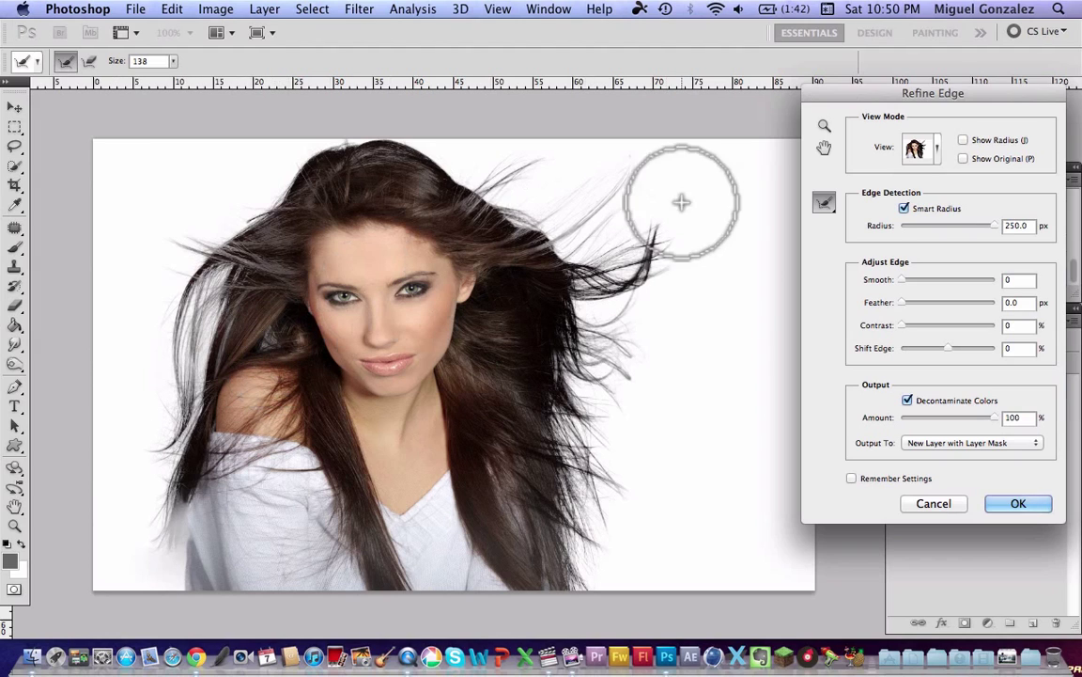
Preview the mask in Black & White view, comparing it against the original
{"action": "left_click", "coordinate": [938, 150]}
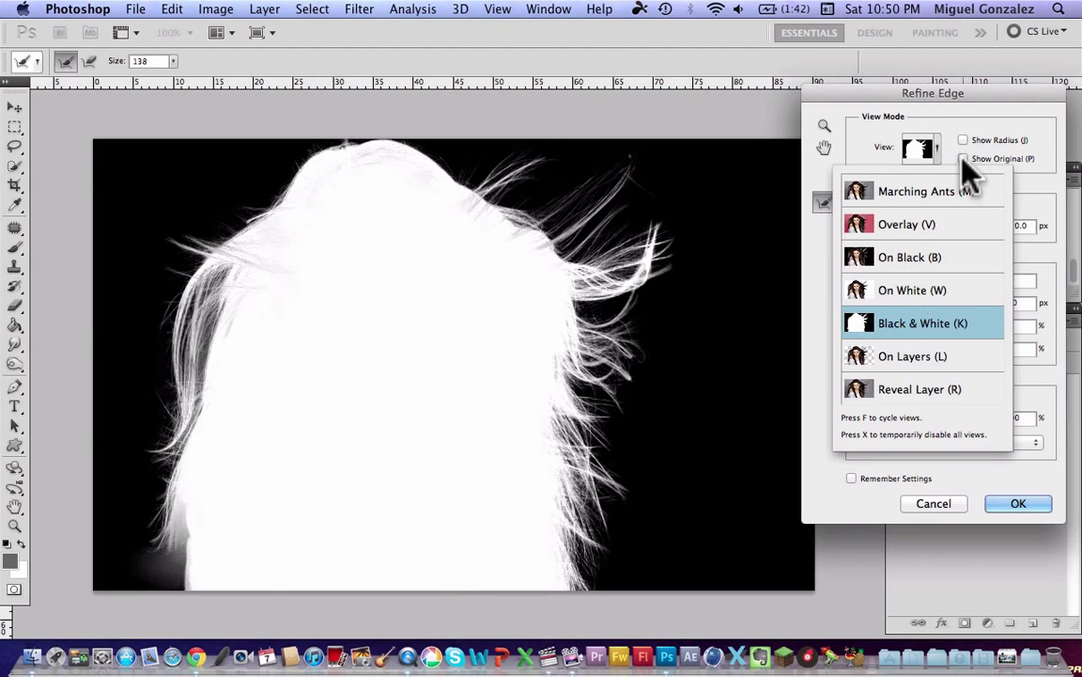
{"action": "left_click", "coordinate": [962, 158]}
{"action": "left_click", "coordinate": [963, 159]}
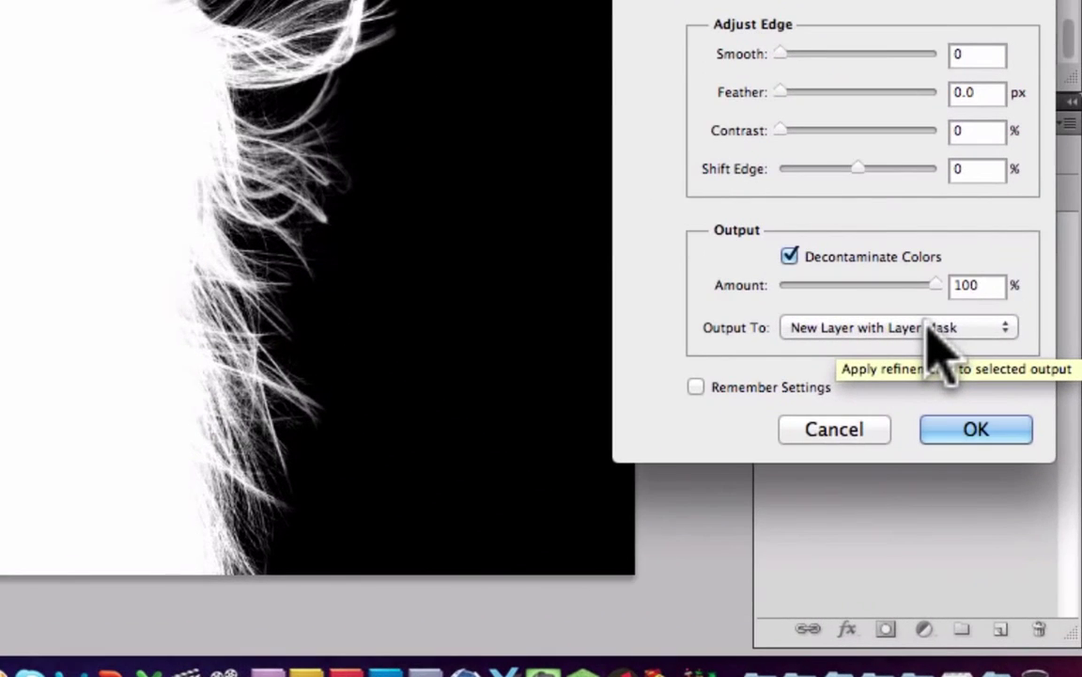
Output to New Layer with Layer Mask and apply the refinement
{"action": "left_click", "coordinate": [926, 327]}
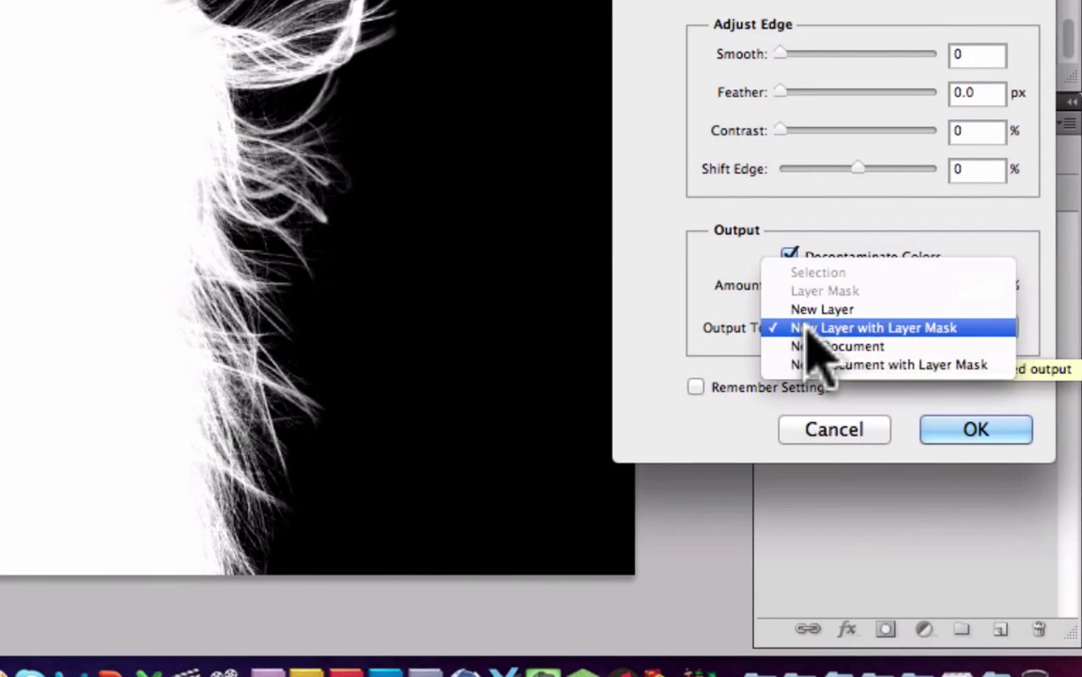
{"action": "left_click", "coordinate": [958, 329]}
{"action": "left_click", "coordinate": [978, 435]}
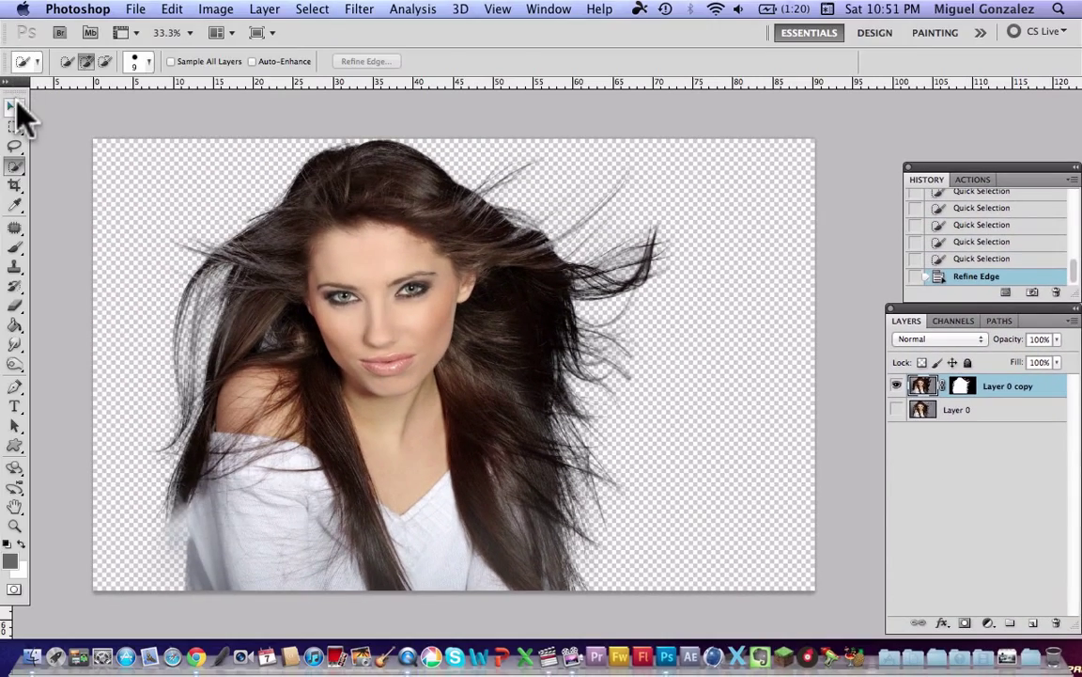
Copy the Las Vegas night photo from Chrome and return to Photoshop
{"action": "left_click", "coordinate": [17, 107]}
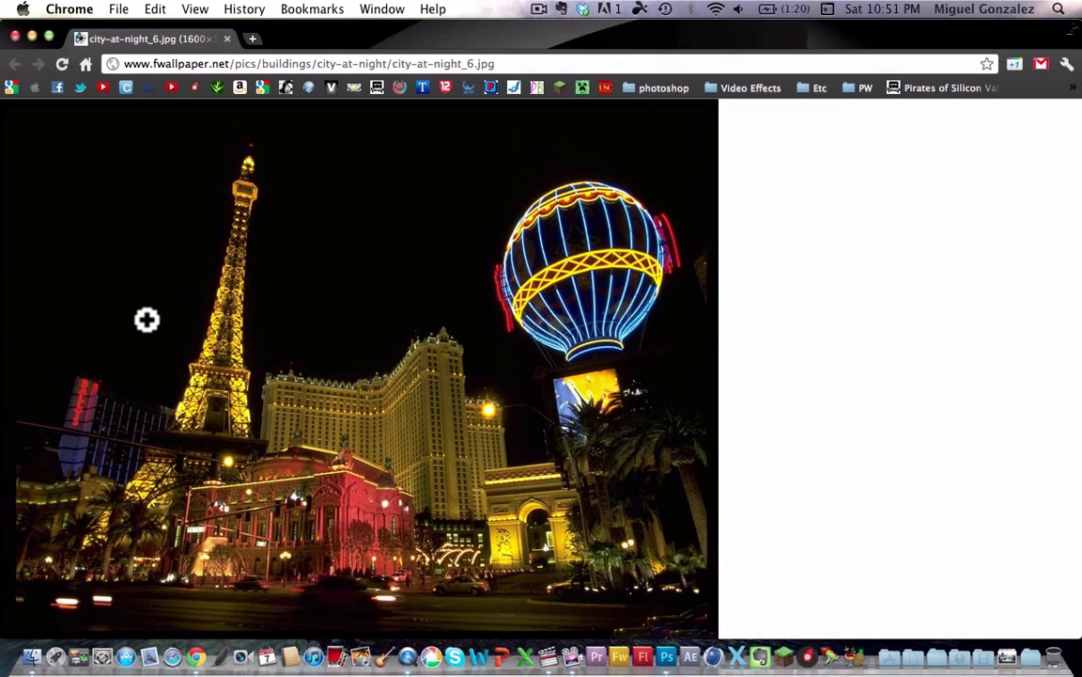
{"action": "right_click", "coordinate": [152, 322]}
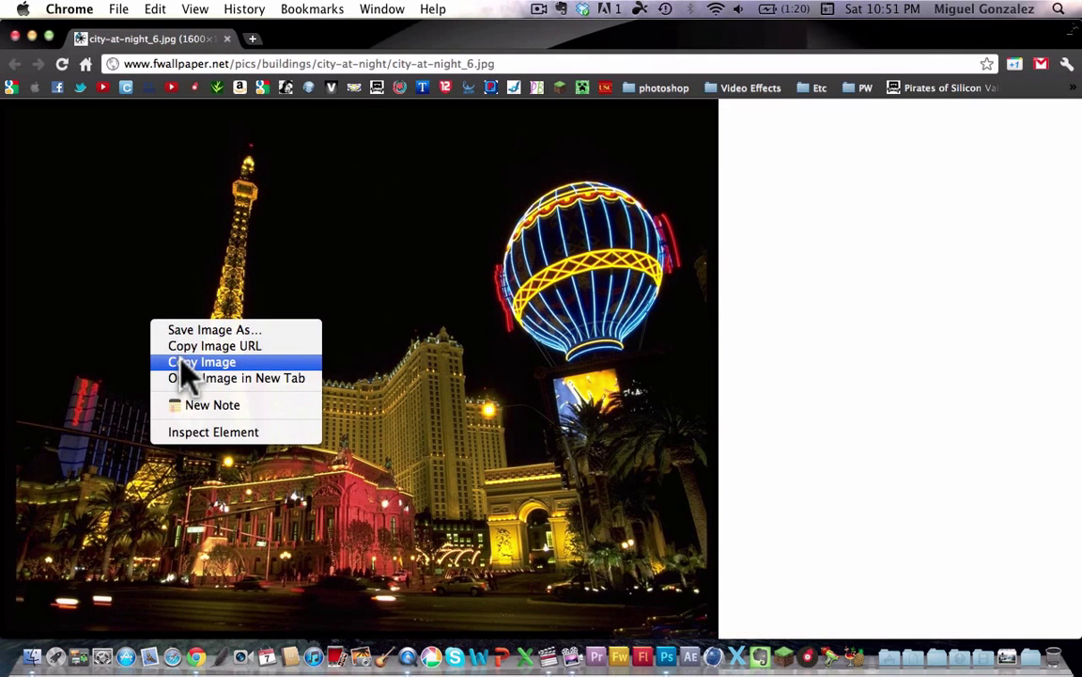
{"action": "left_click", "coordinate": [180, 362]}
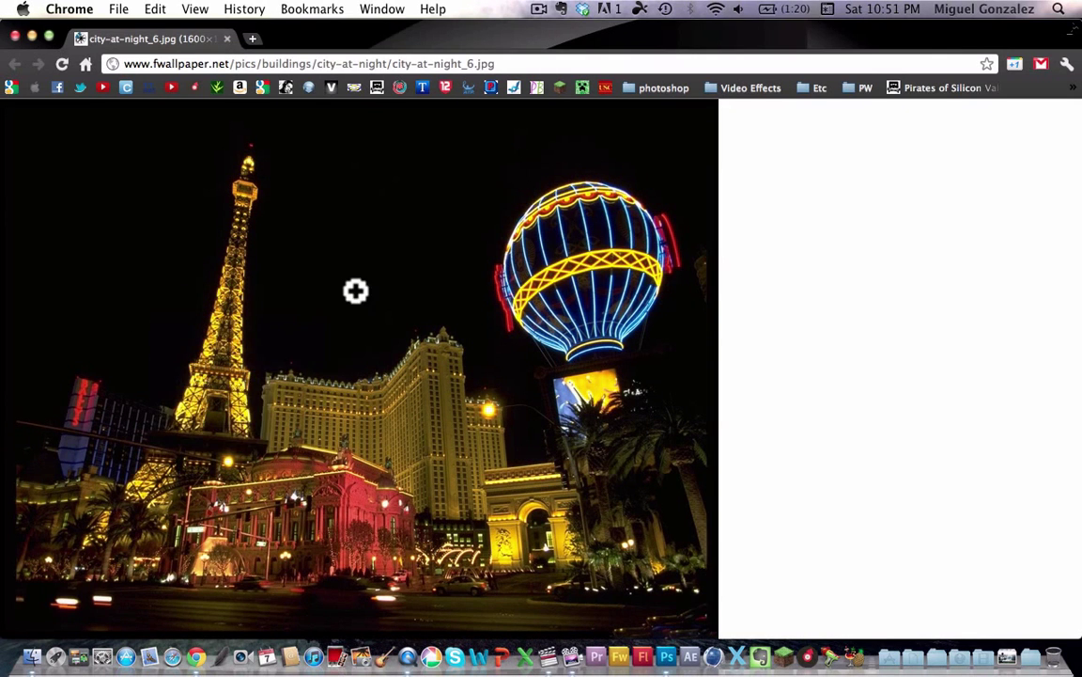
{"action": "key", "text": "ctrl+Right"}
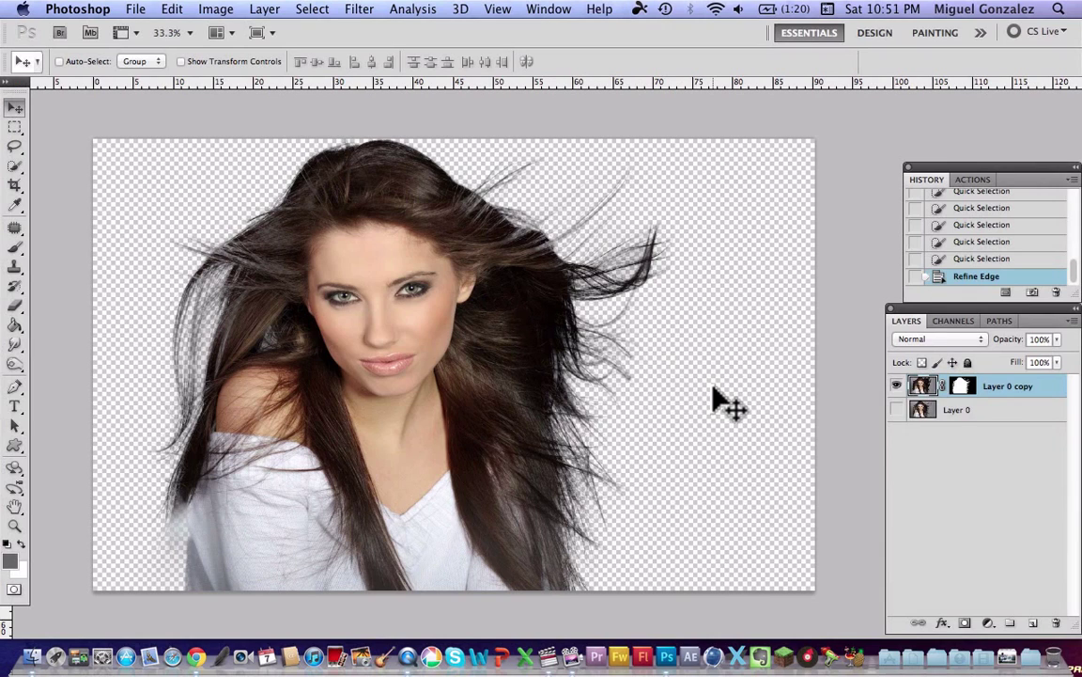
Paste the Las Vegas photo and enlarge it proportionally with Free Transform
{"action": "key", "text": "super+v"}
{"action": "left_click_drag", "start_coordinate": [645, 374], "coordinate": [417, 310]}
{"action": "key", "text": "super+t"}
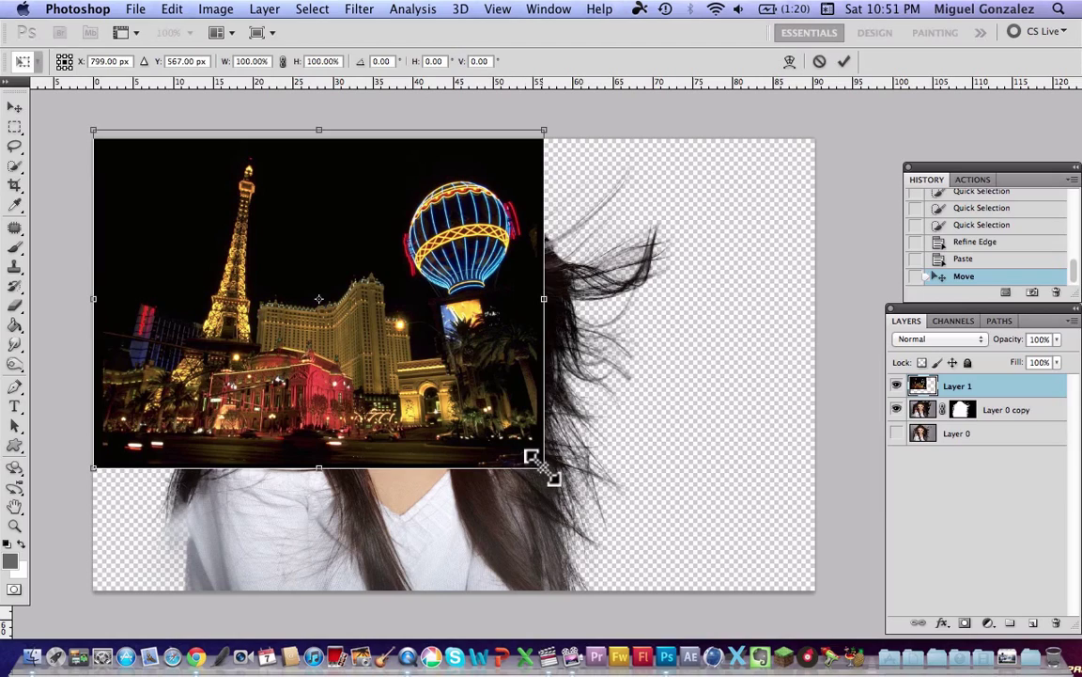
{"action": "left_click_drag", "start_coordinate": [544, 467], "coordinate": [775, 537]}
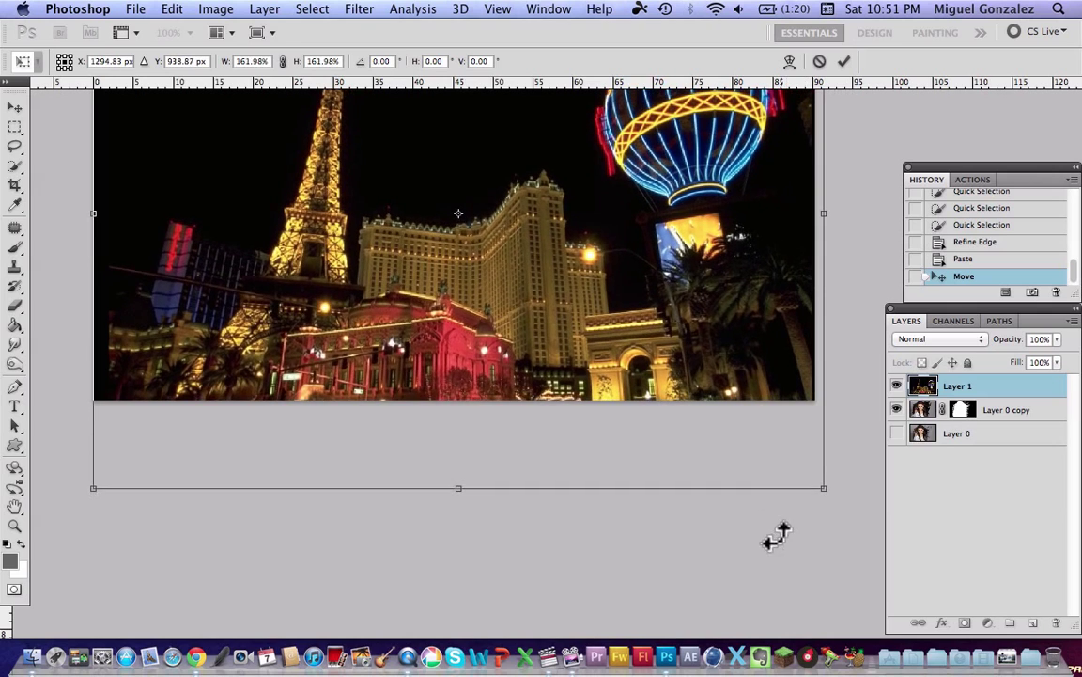
{"action": "key", "text": "Return"}
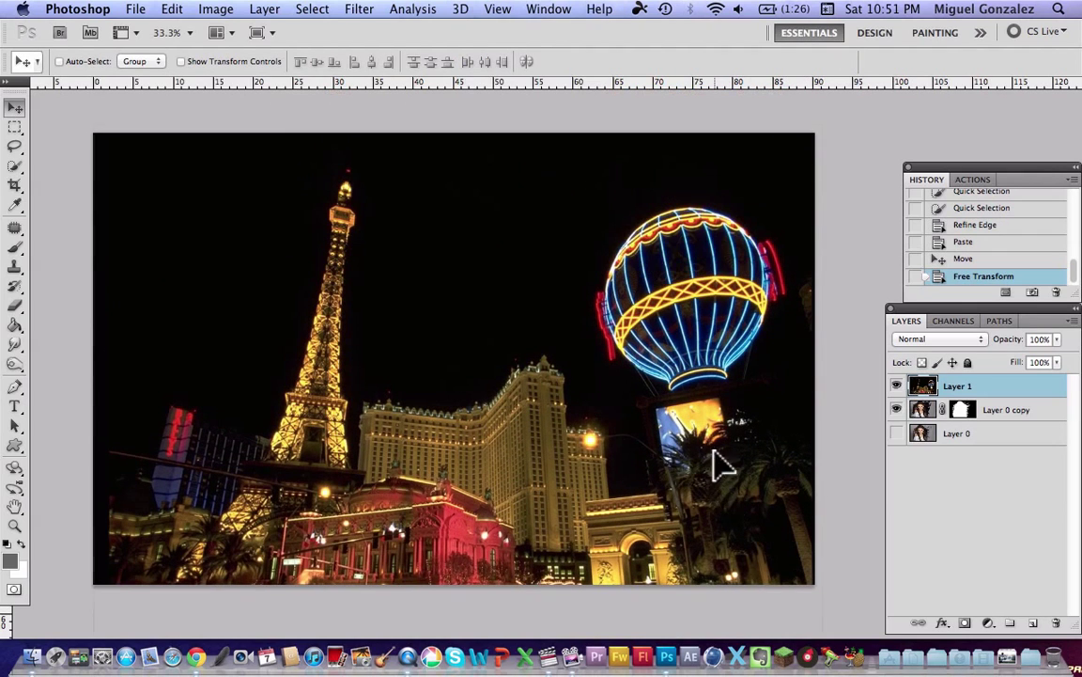
Nudge the photo upward and move Layer 0 copy above it
{"action": "left_click_drag", "start_coordinate": [713, 450], "coordinate": [714, 422]}
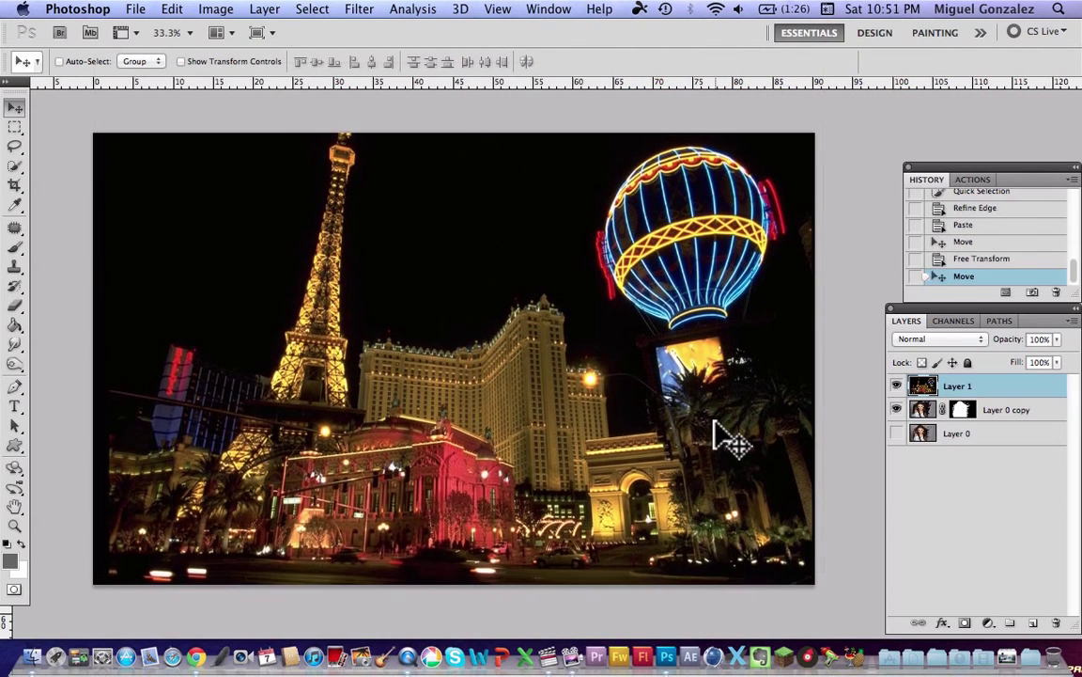
{"action": "mouse_move", "coordinate": [360, 415]}
{"action": "left_mouse_down"}
{"action": "mouse_move", "coordinate": [359, 424]}
{"action": "mouse_move", "coordinate": [360, 410]}
{"action": "left_mouse_up"}
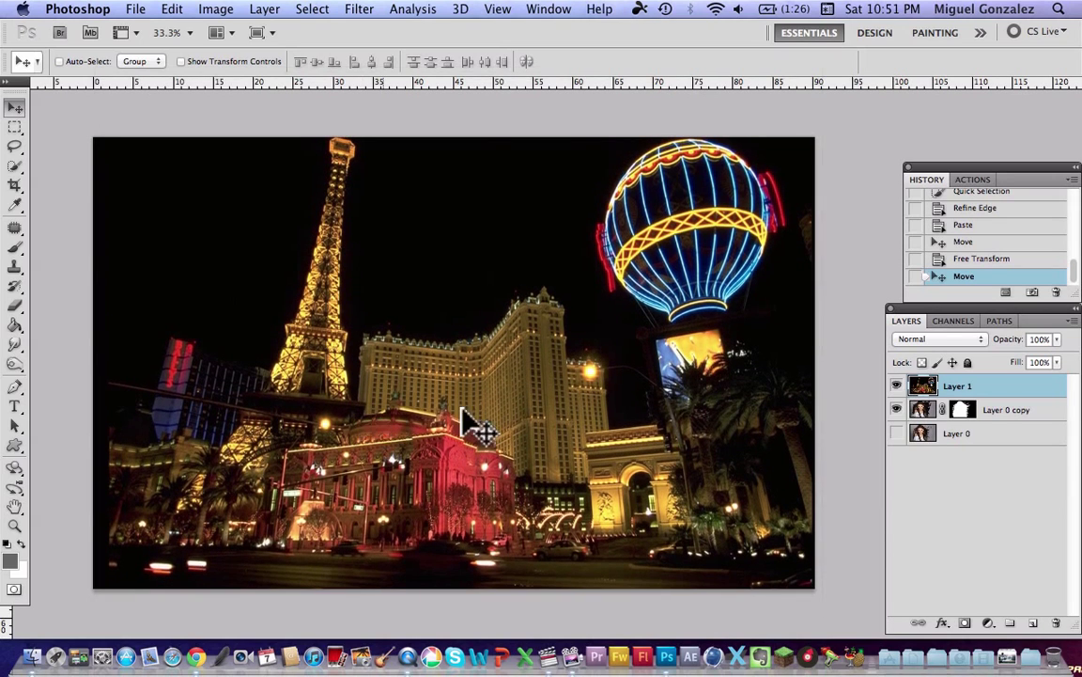
{"action": "left_click_drag", "start_coordinate": [960, 406], "coordinate": [996, 383]}
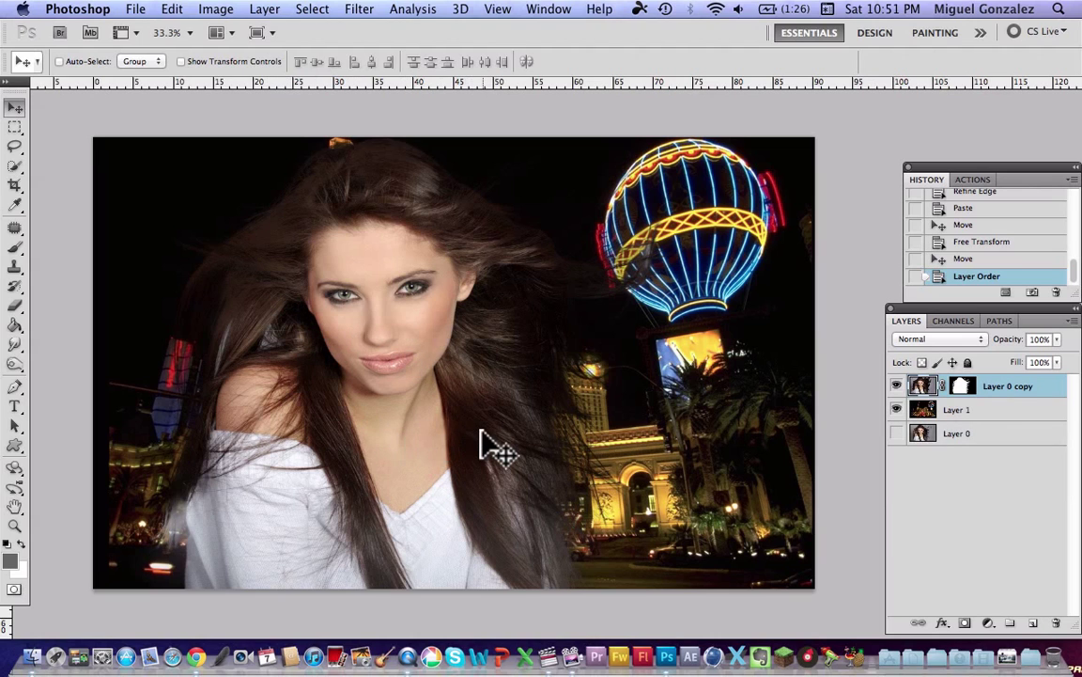
Hide the Las Vegas layer, select the History Brush, and set its brush size
{"action": "left_click", "coordinate": [897, 410]}
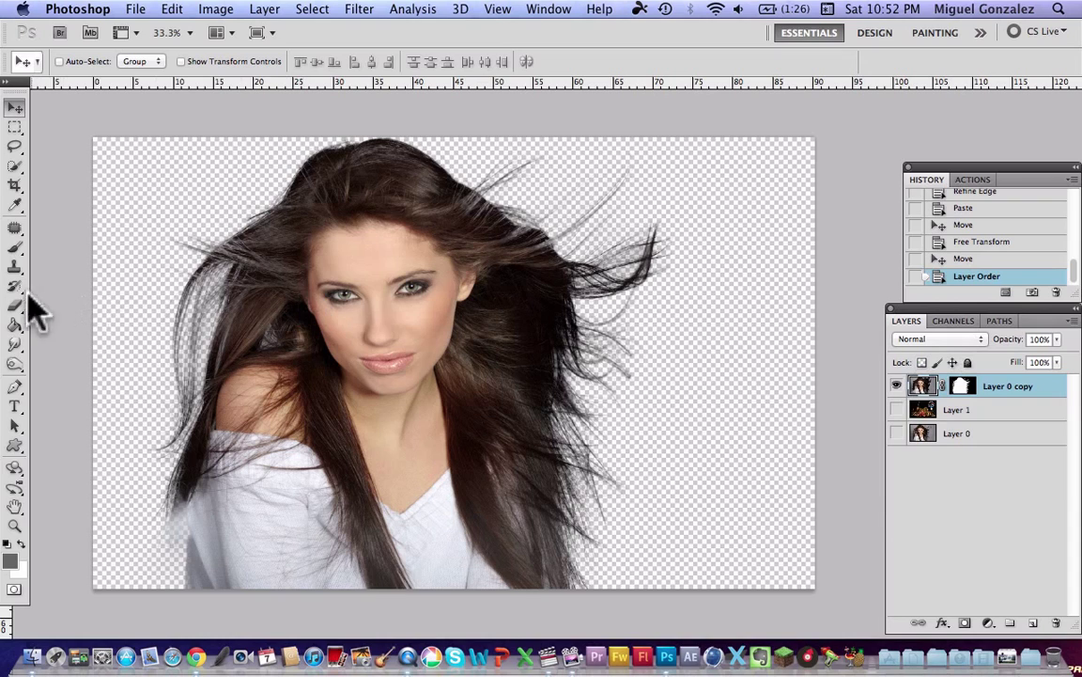
{"action": "mouse_move", "coordinate": [13, 289]}
{"action": "left_mouse_down"}
{"action": "mouse_move", "coordinate": [39, 300]}
{"action": "mouse_move", "coordinate": [38, 284]}
{"action": "left_mouse_up"}
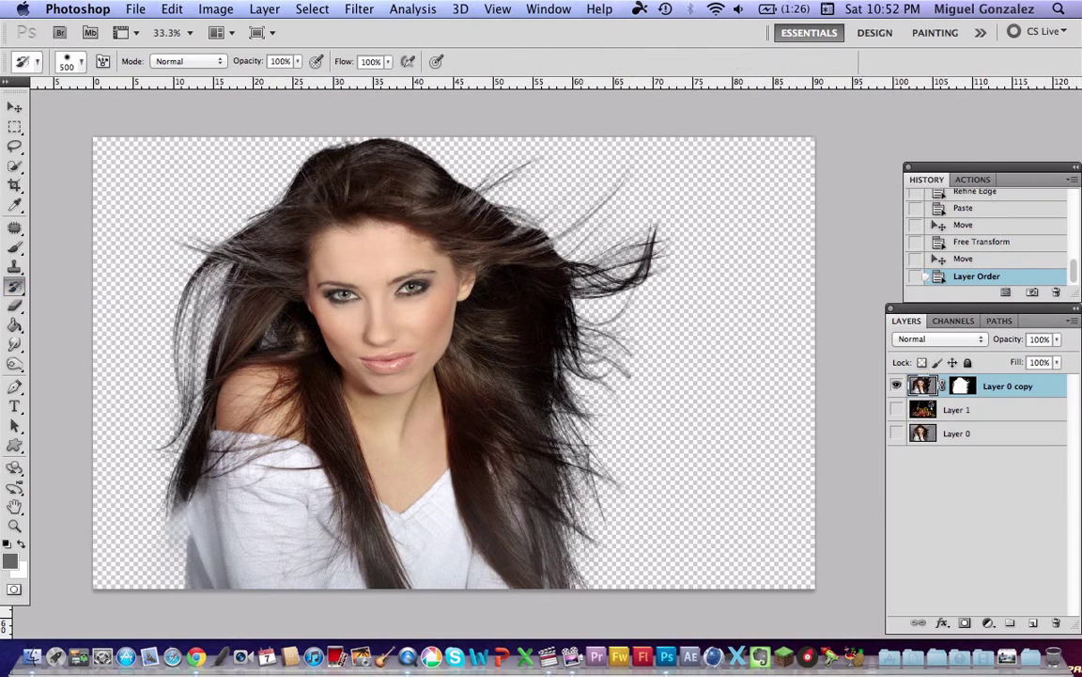
{"action": "left_click", "coordinate": [548, 9]}
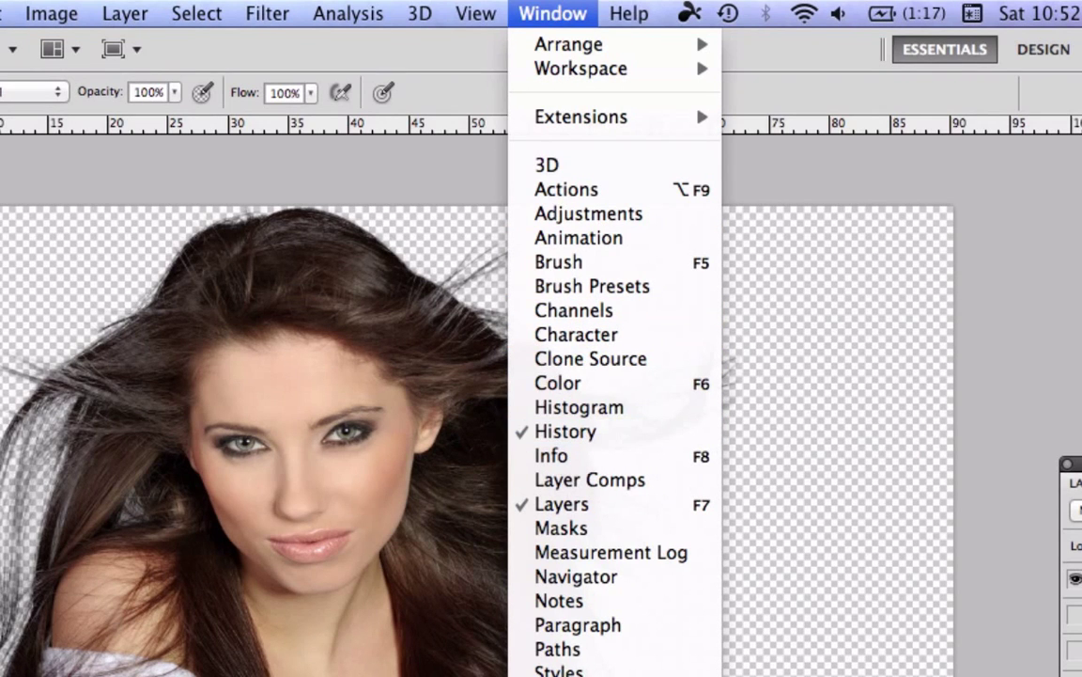
{"action": "left_click", "coordinate": [1028, 326]}
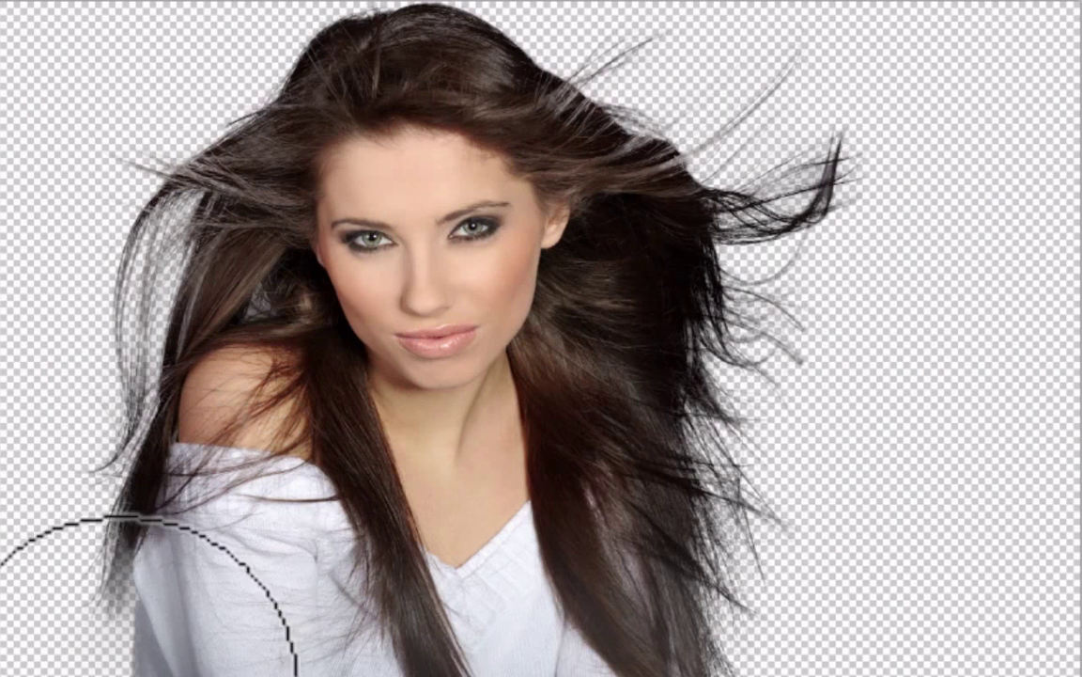
{"action": "right_click", "coordinate": [3, 23]}
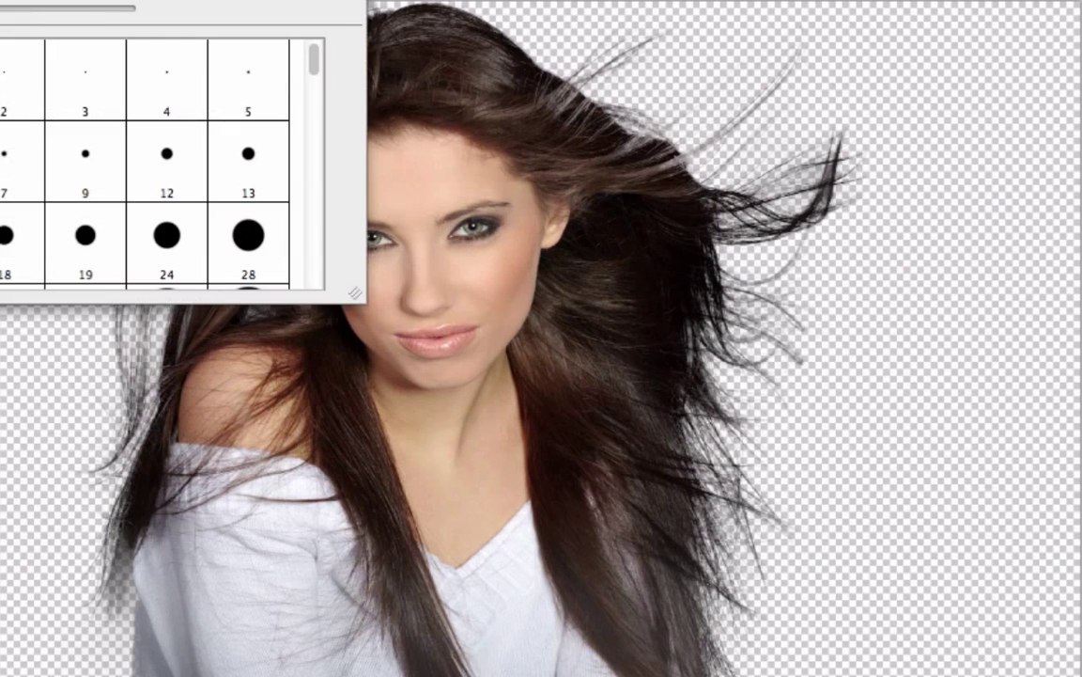
{"action": "key", "text": "Return"}
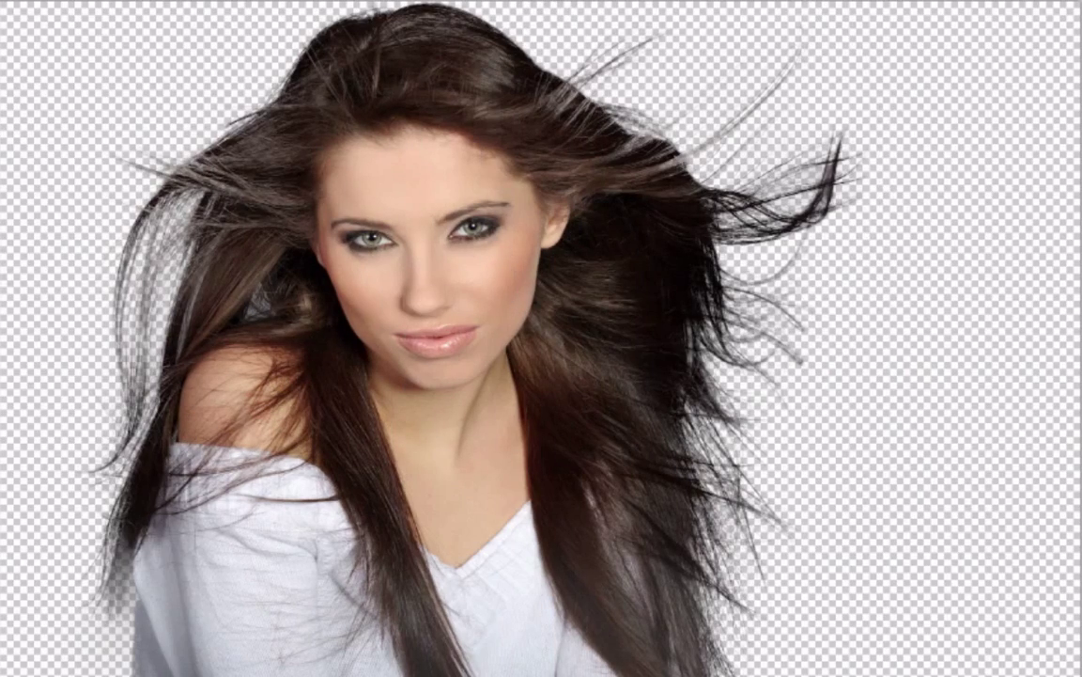
Show the Las Vegas layer again and scale the woman's cut-out down to about 60 percent
{"action": "key", "text": "v"}
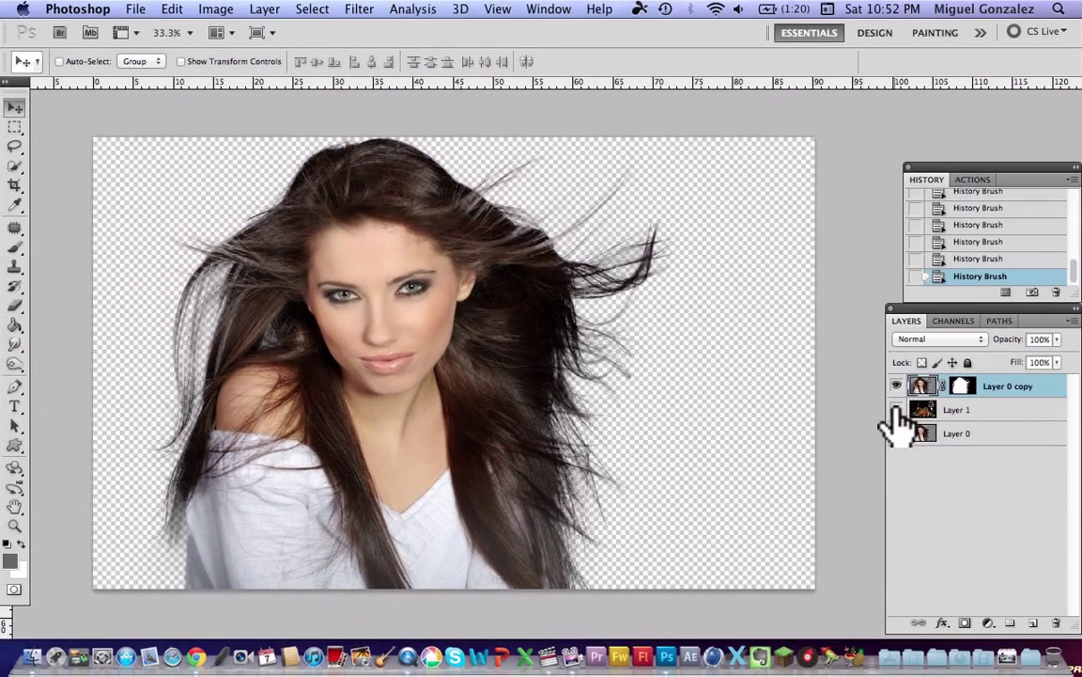
{"action": "left_click", "coordinate": [897, 410]}
{"action": "key", "text": "super+t"}
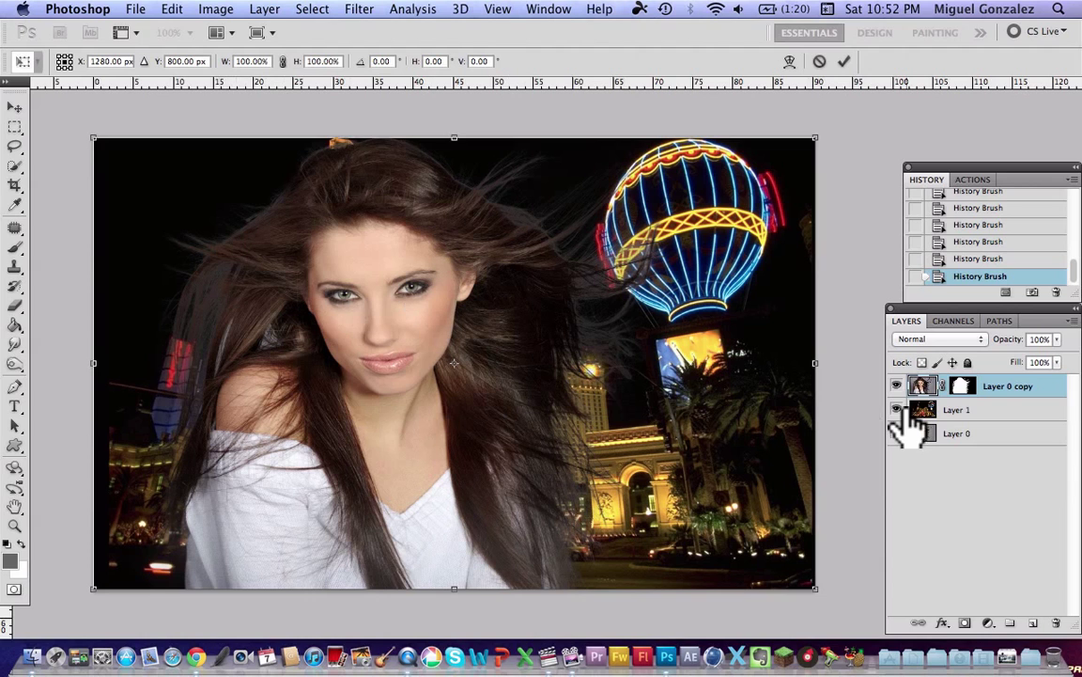
{"action": "left_click_drag", "start_coordinate": [92, 140], "coordinate": [424, 323]}
{"action": "key", "text": "Return"}
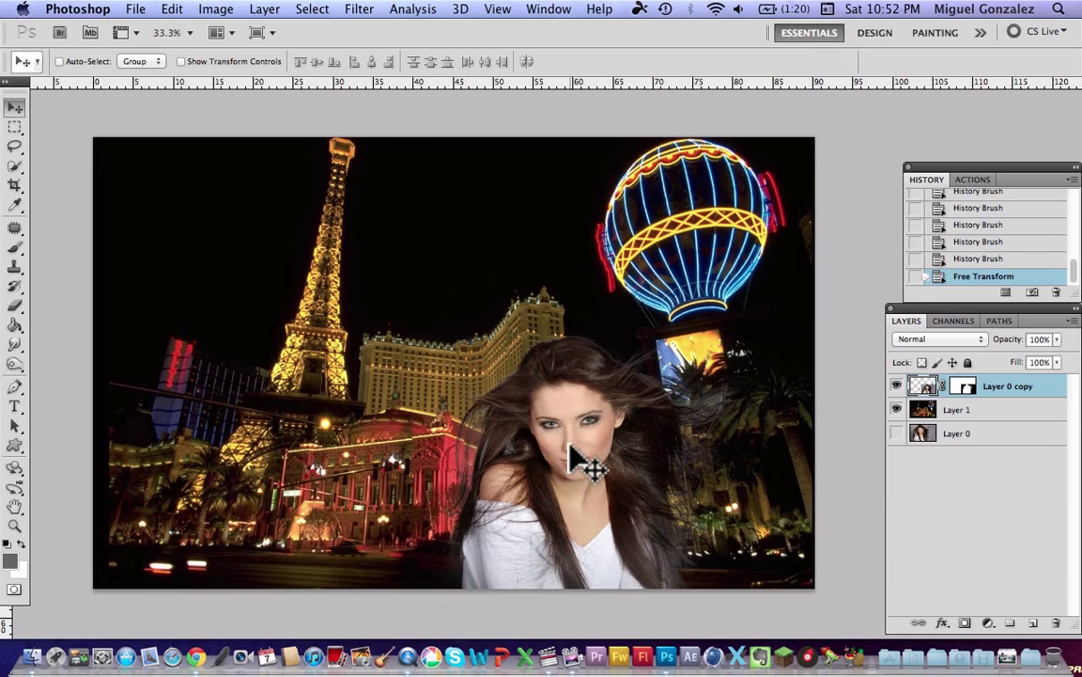
Position the woman at the bottom centre in front of the Paris hotel
{"action": "left_click_drag", "start_coordinate": [569, 444], "coordinate": [441, 450]}
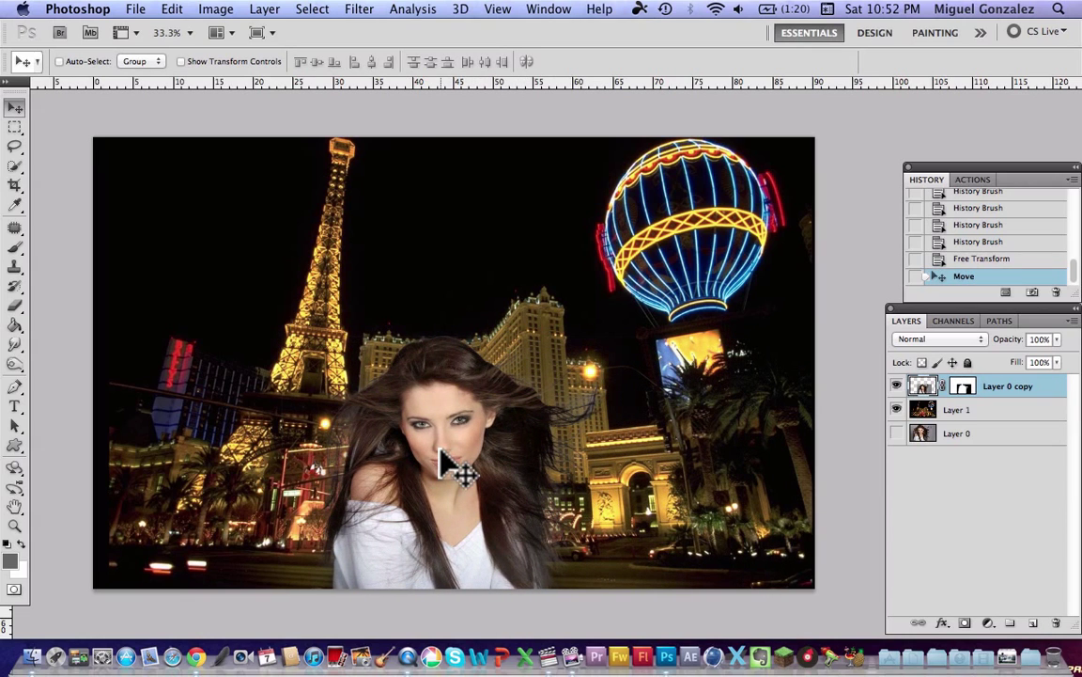
{"action": "left_click_drag", "start_coordinate": [420, 498], "coordinate": [415, 491]}
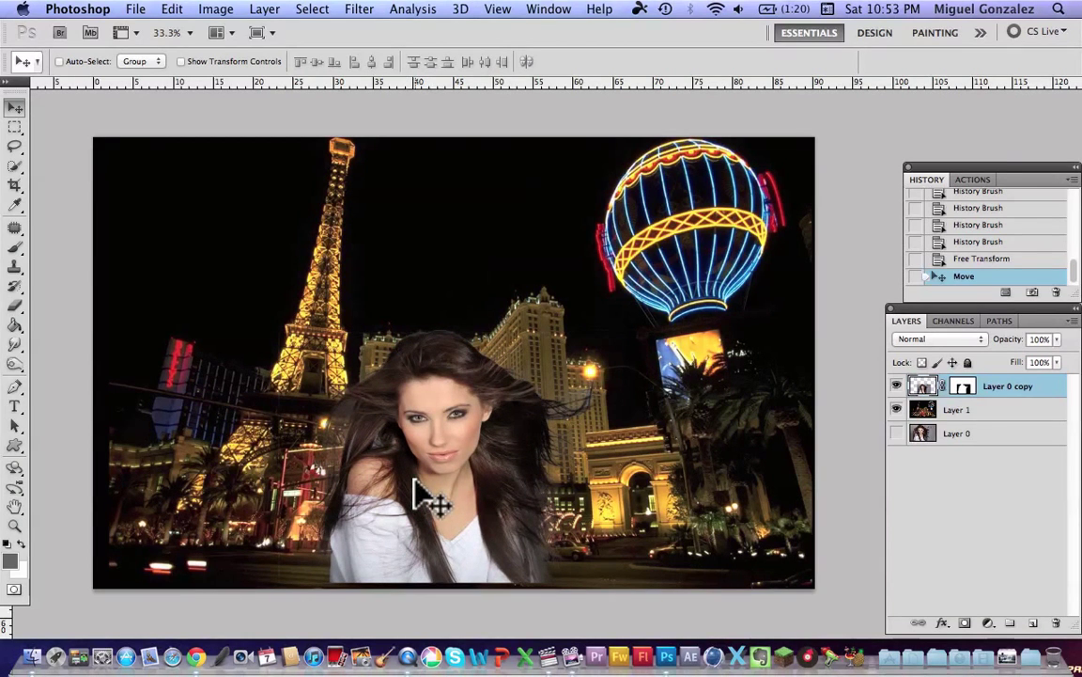
{"action": "left_click_drag", "start_coordinate": [420, 498], "coordinate": [427, 501]}
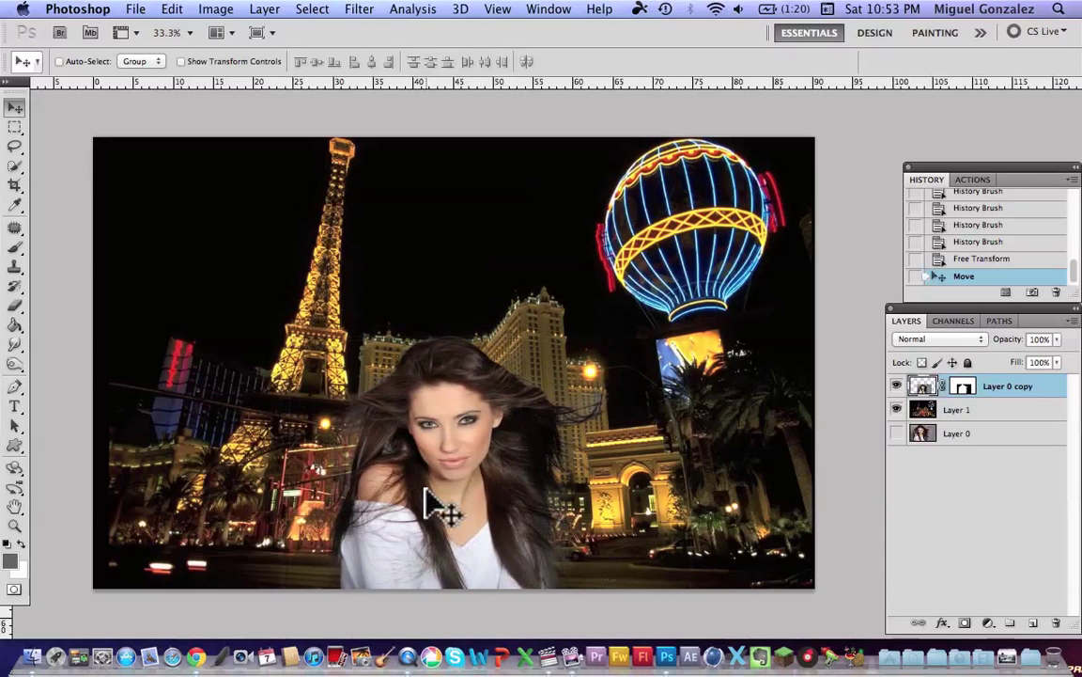